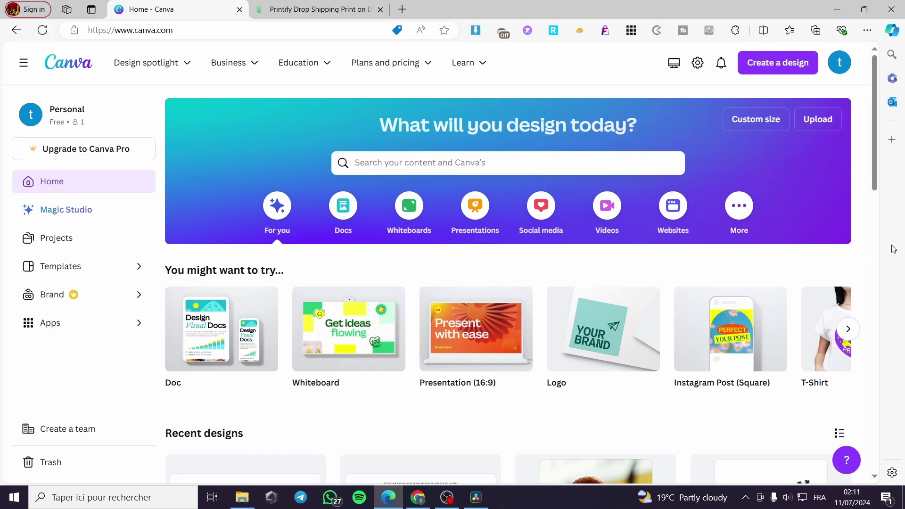
# Step: Switch to Printify, review the sales channels available for connecting a new store, and return to the products of My Store
pyautogui.click(330, 9)
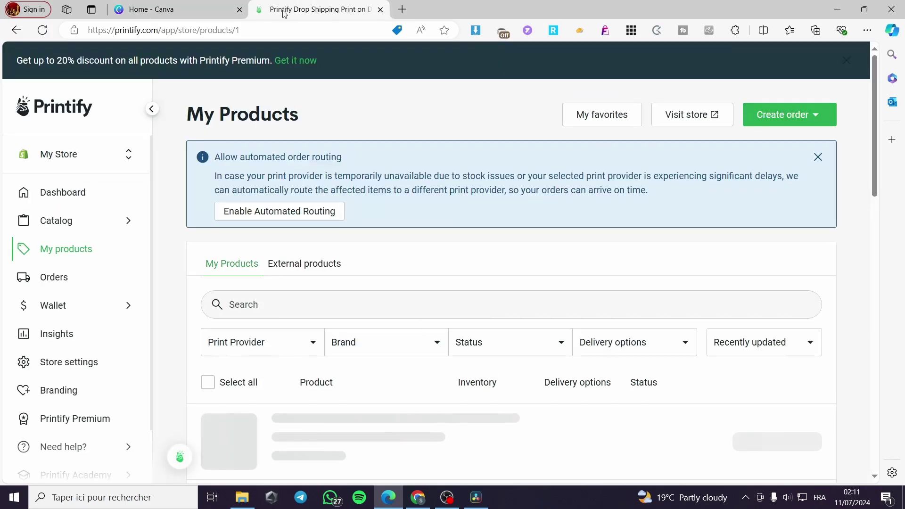
pyautogui.click(174, 5)
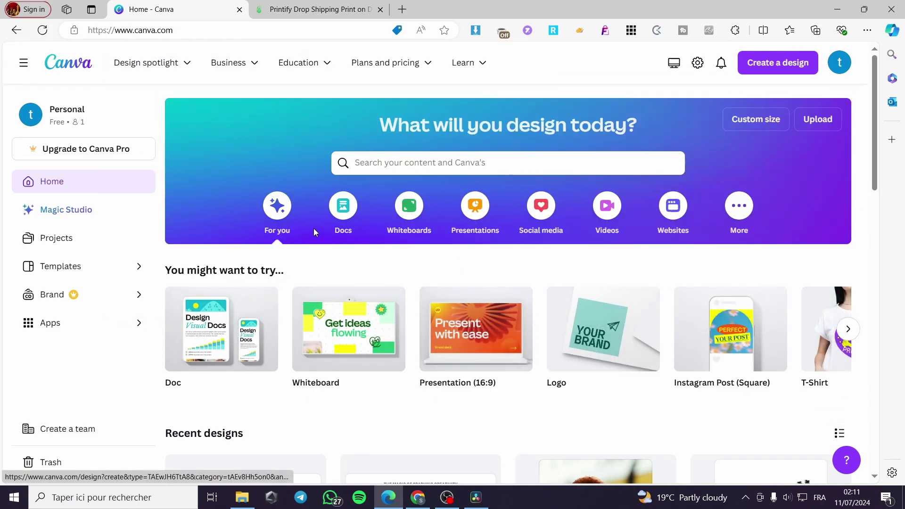
pyautogui.click(315, 6)
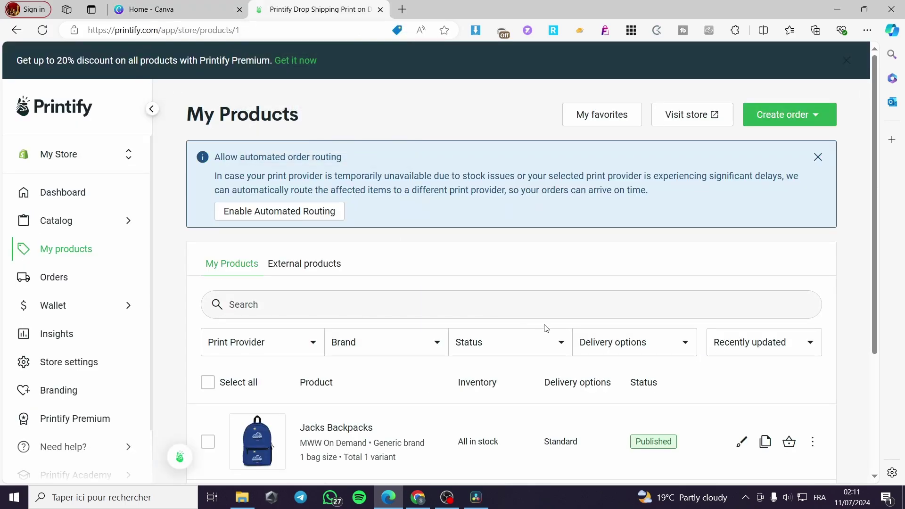
pyautogui.click(122, 161)
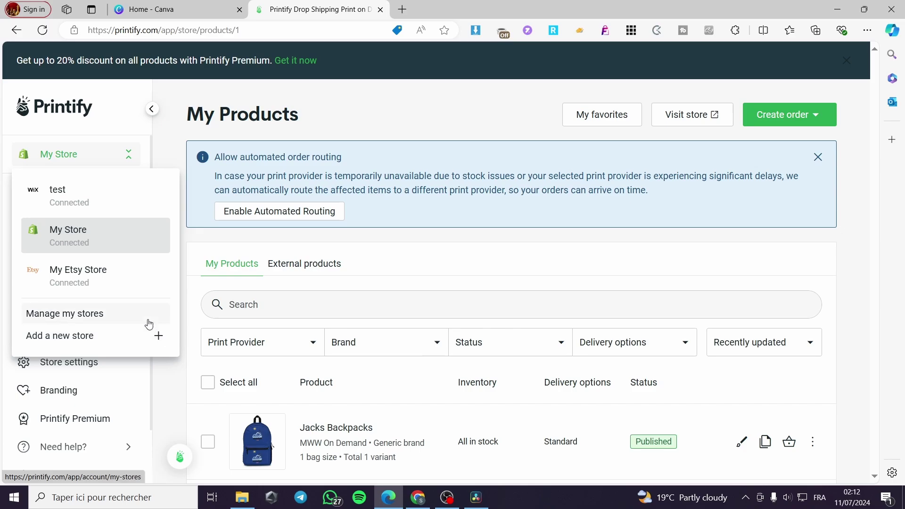
pyautogui.click(146, 336)
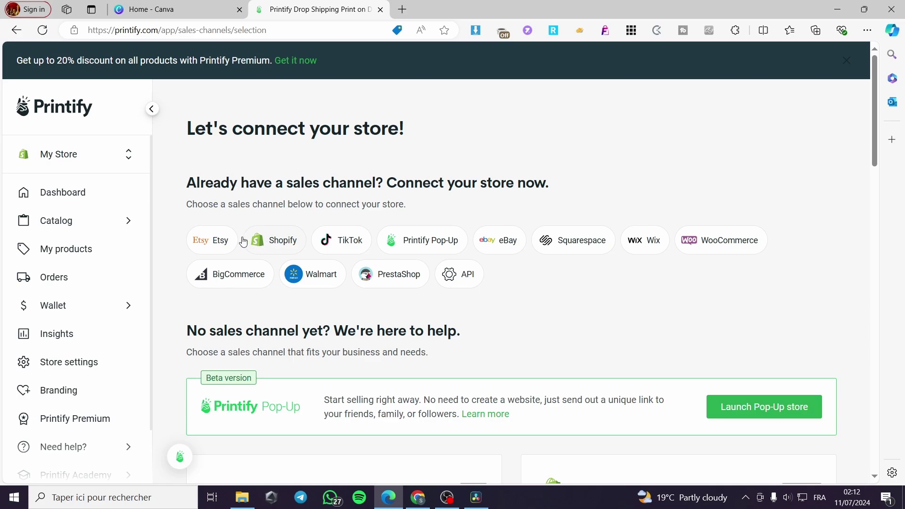
pyautogui.click(99, 158)
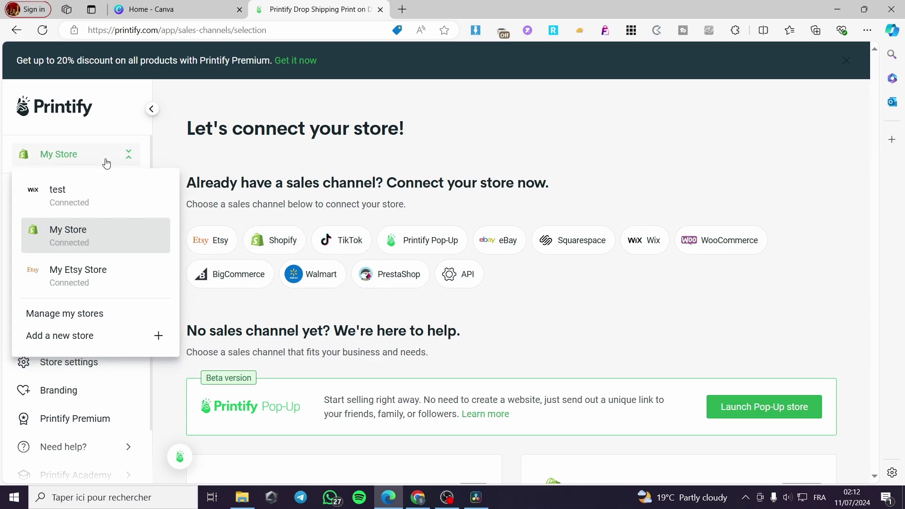
pyautogui.click(112, 240)
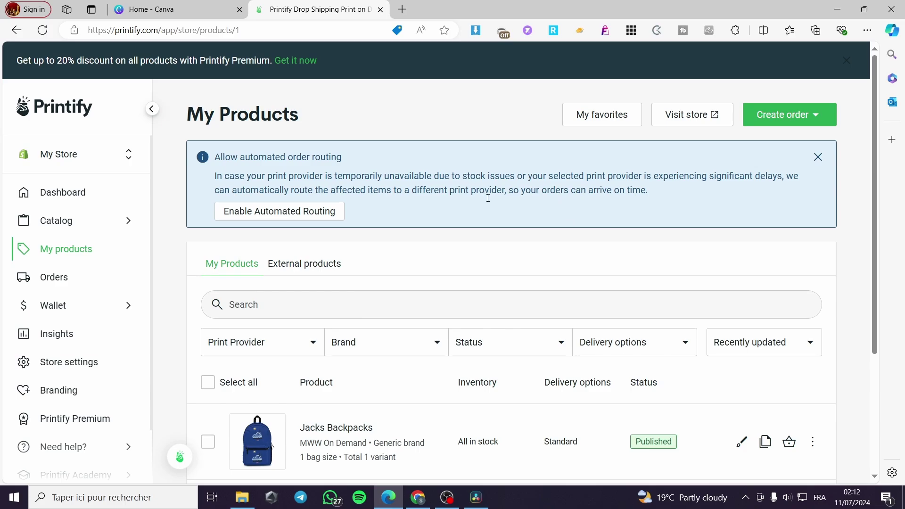
# Step: Switch to Canva and search its content for "clothing designs"
pyautogui.click(184, 4)
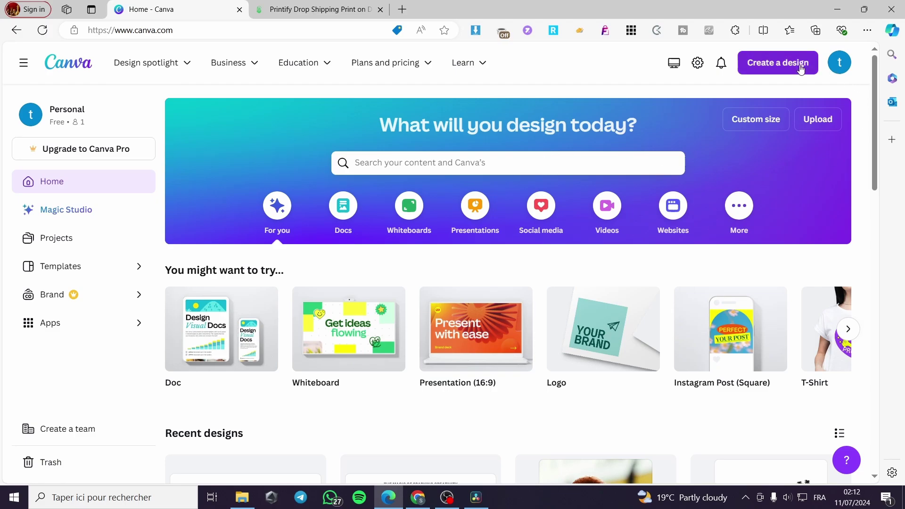
pyautogui.click(435, 168)
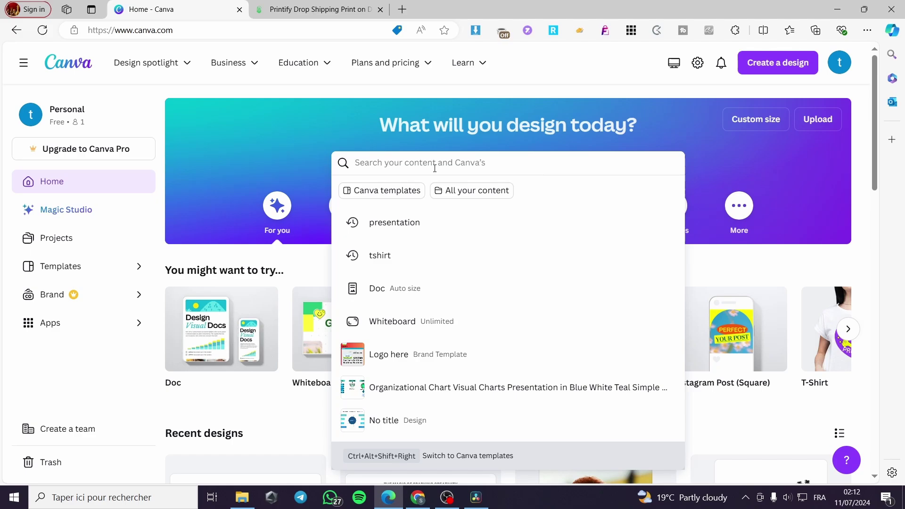
pyautogui.write('d')
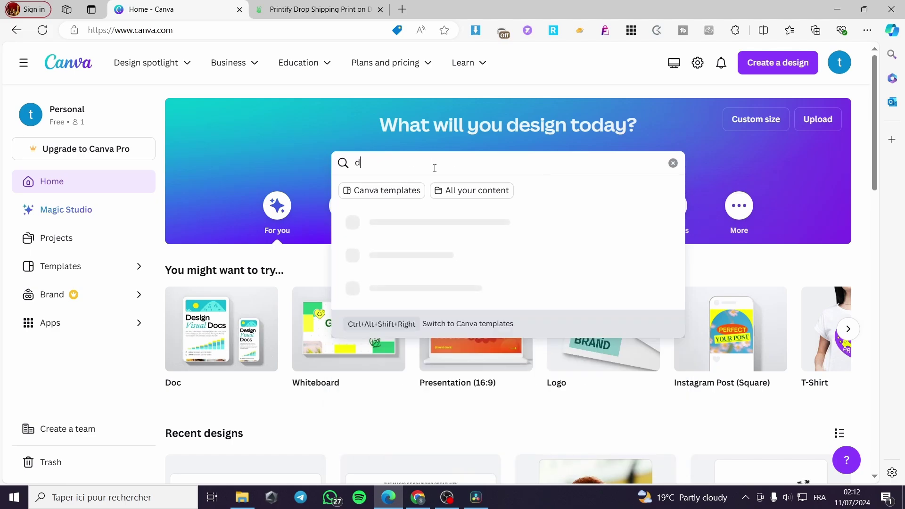
pyautogui.press('BackSpace')
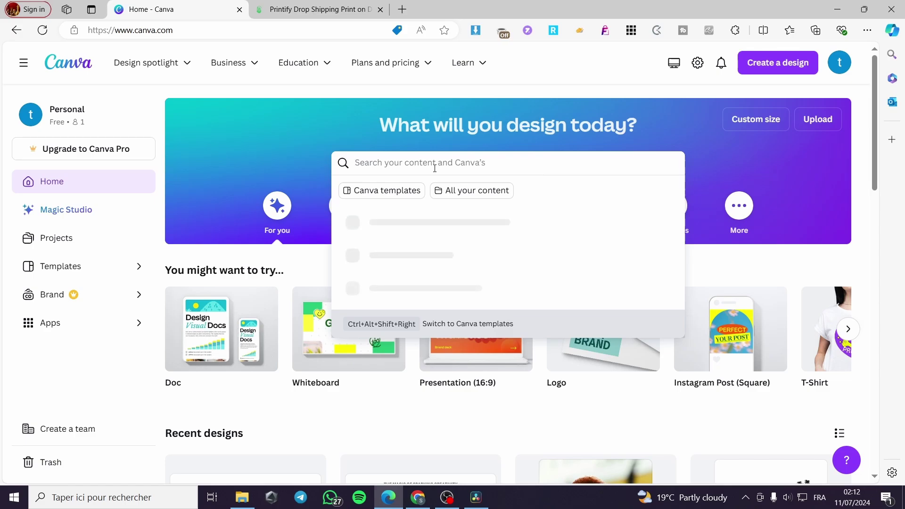
pyautogui.write('clothin')
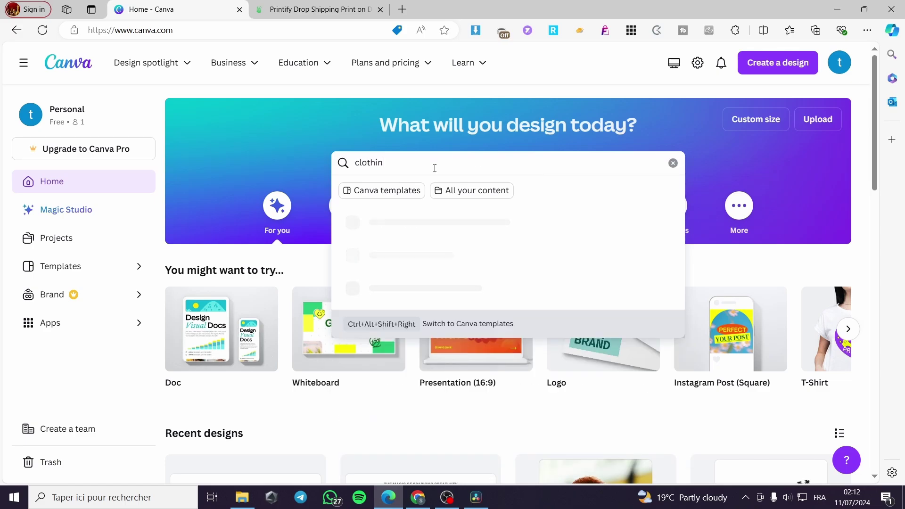
pyautogui.write('g designs')
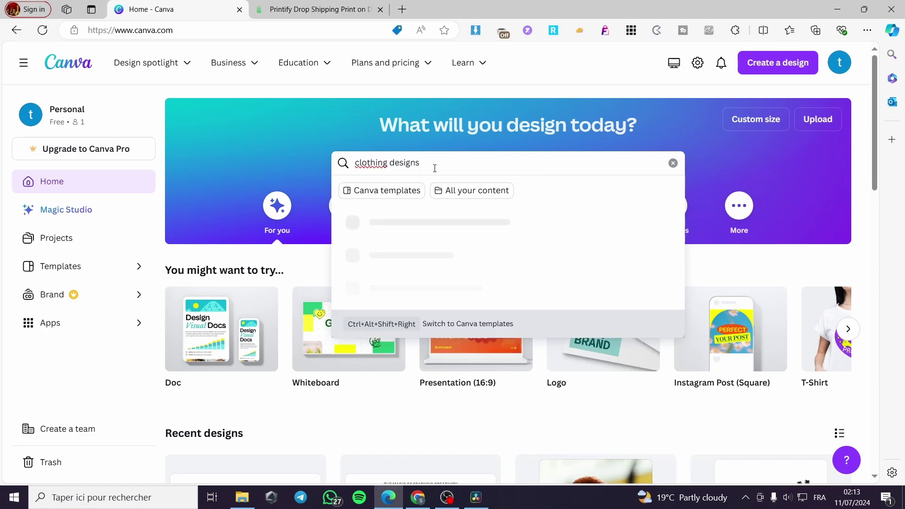
pyautogui.press('Return')
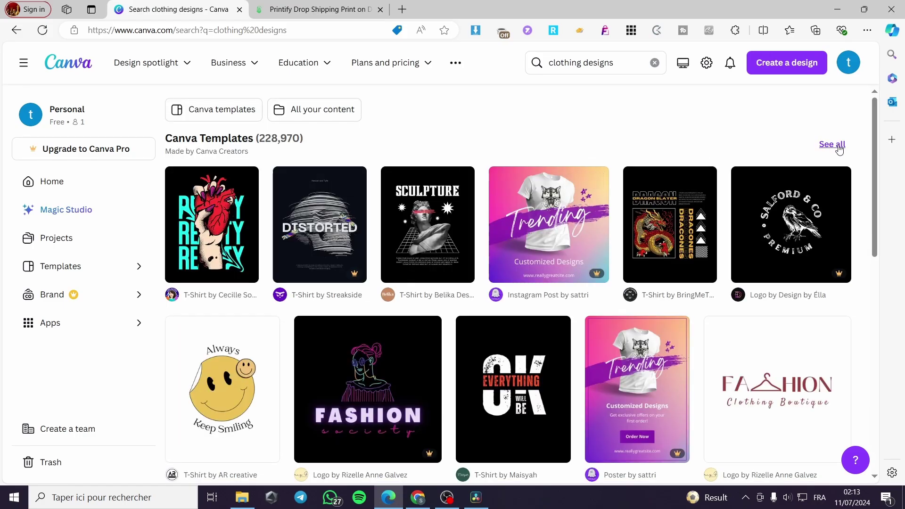
# Step: Browse more of the matching templates and open the White And Brown Minimalist Smiley Design T-Shirt template for customizing
pyautogui.scroll(-3, 839, 149)
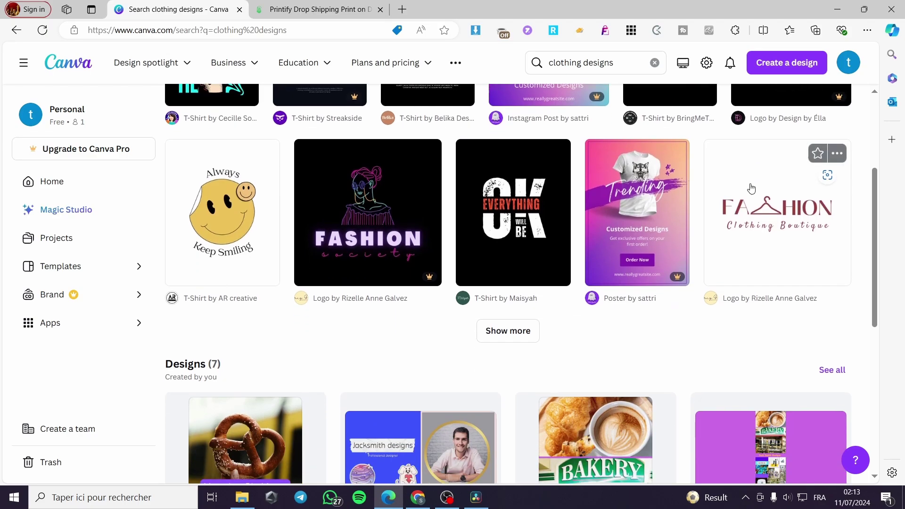
pyautogui.click(525, 332)
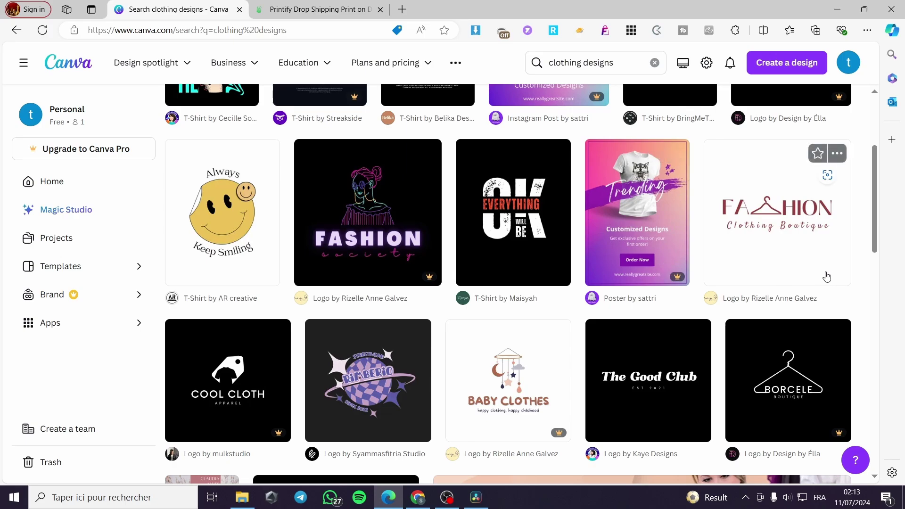
pyautogui.scroll(-4, 735, 250)
pyautogui.scroll(-4, 495, 288)
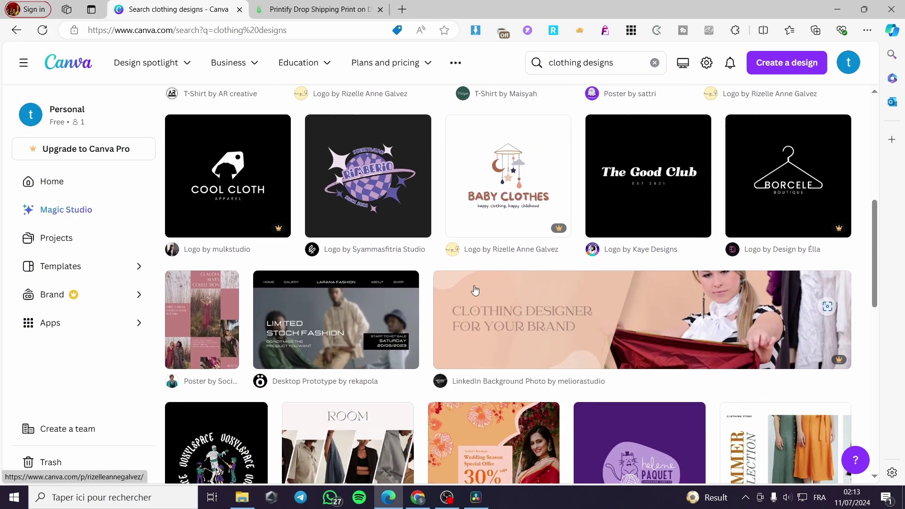
pyautogui.scroll(8, 457, 292)
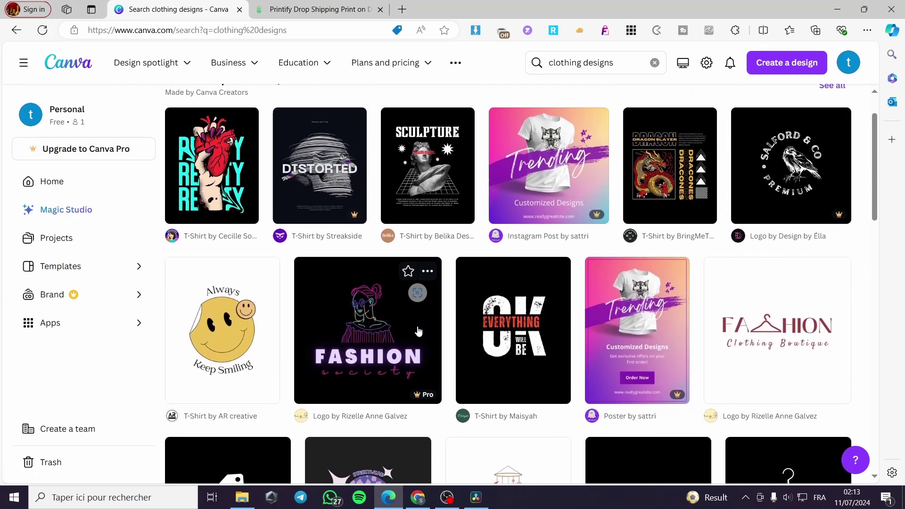
pyautogui.click(218, 349)
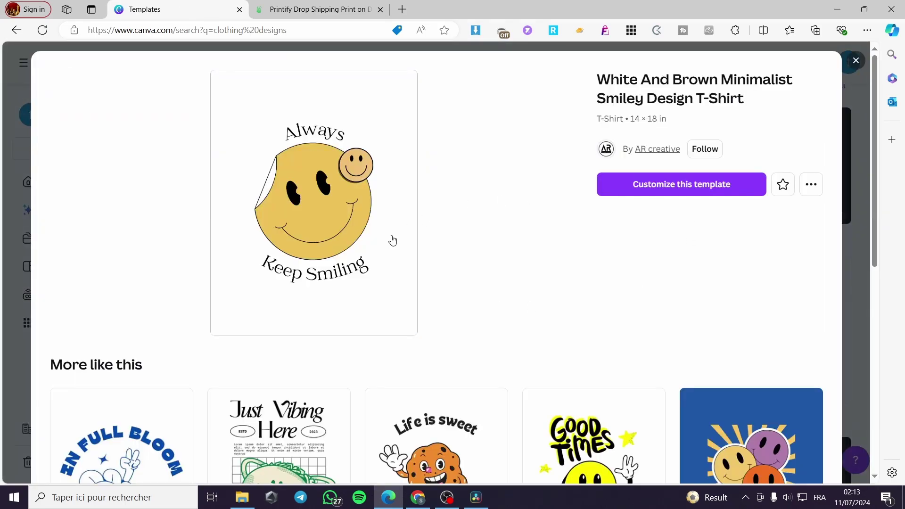
pyautogui.click(664, 191)
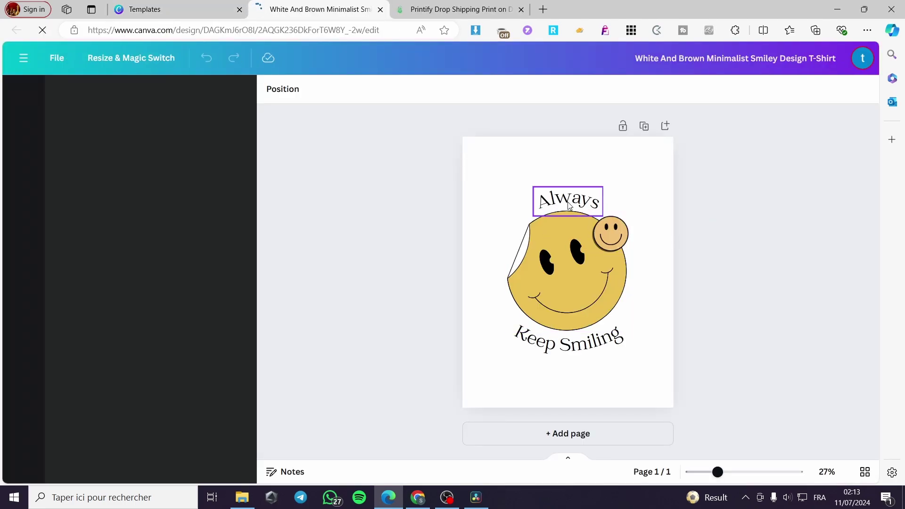
# Step: Clear the T-shirt page by deleting both smiley graphics and the "Always" and "Keep Smiling" texts
pyautogui.click(569, 204)
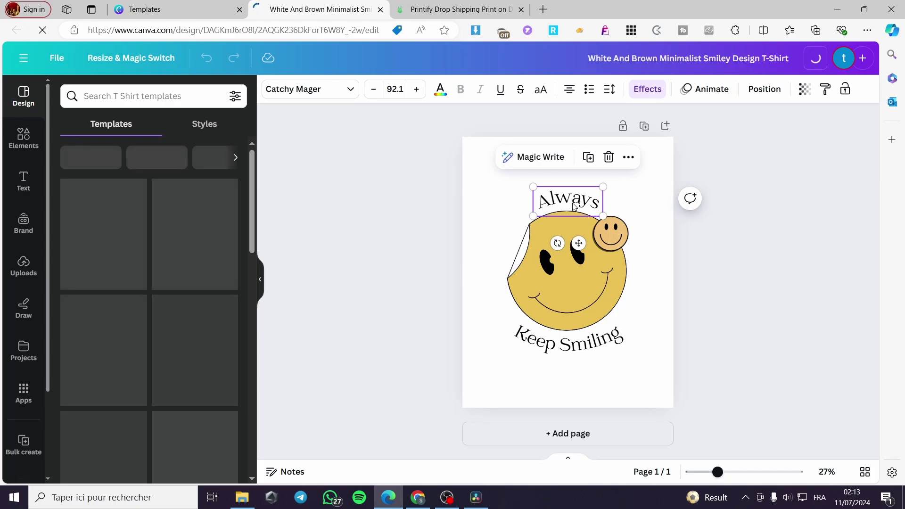
pyautogui.click(611, 235)
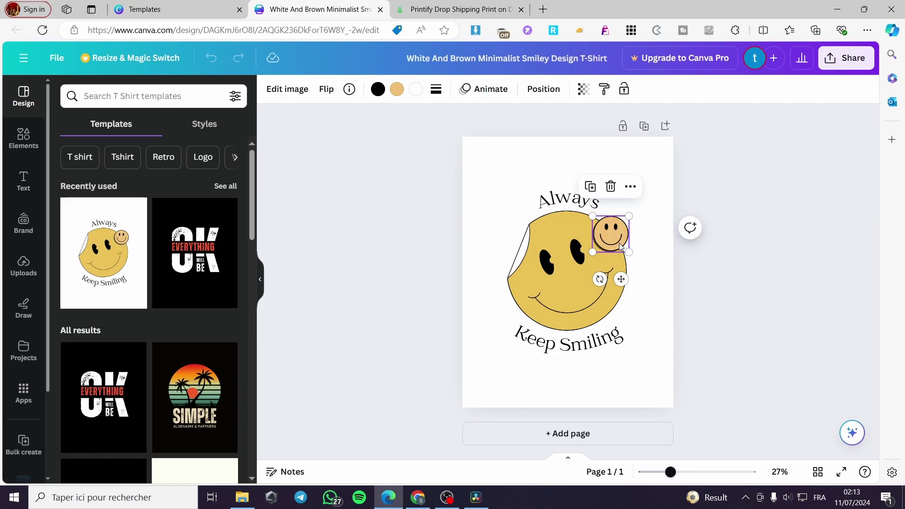
pyautogui.press('Delete')
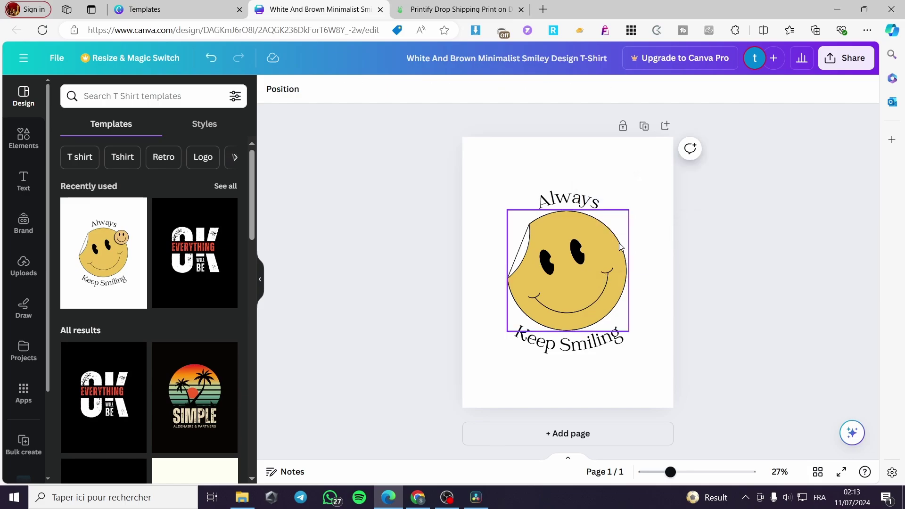
pyautogui.click(620, 246)
pyautogui.press('Delete')
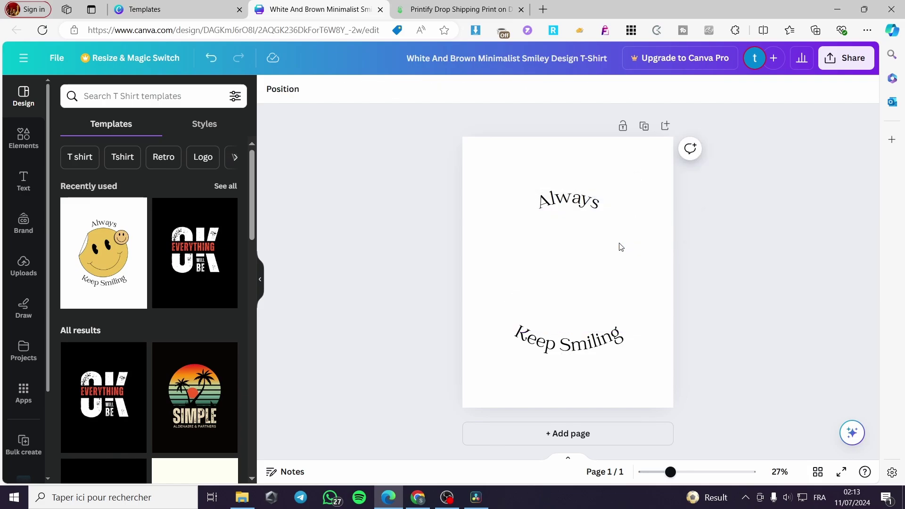
pyautogui.click(603, 207)
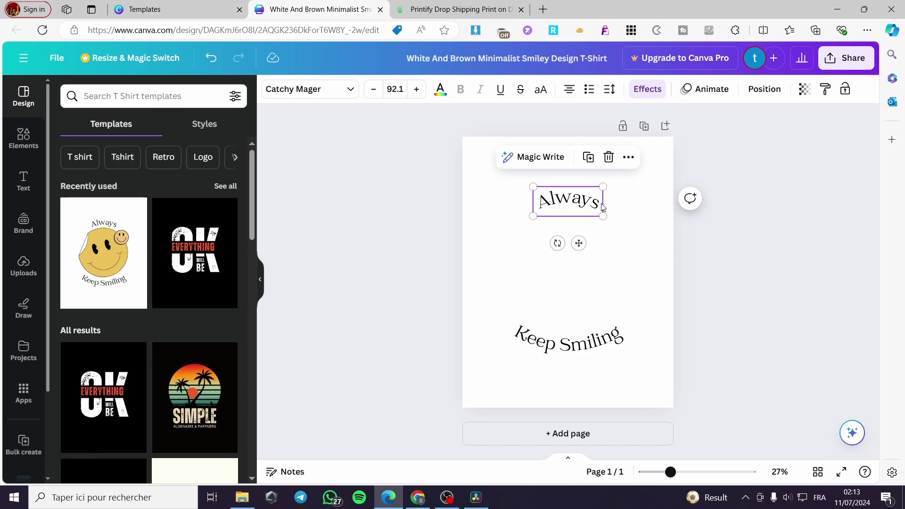
pyautogui.press('Delete')
pyautogui.click(579, 355)
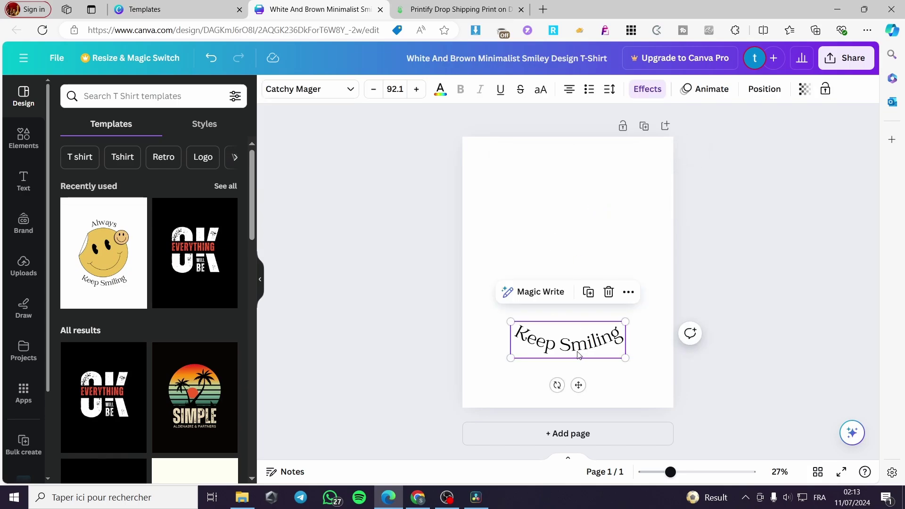
pyautogui.press('Delete')
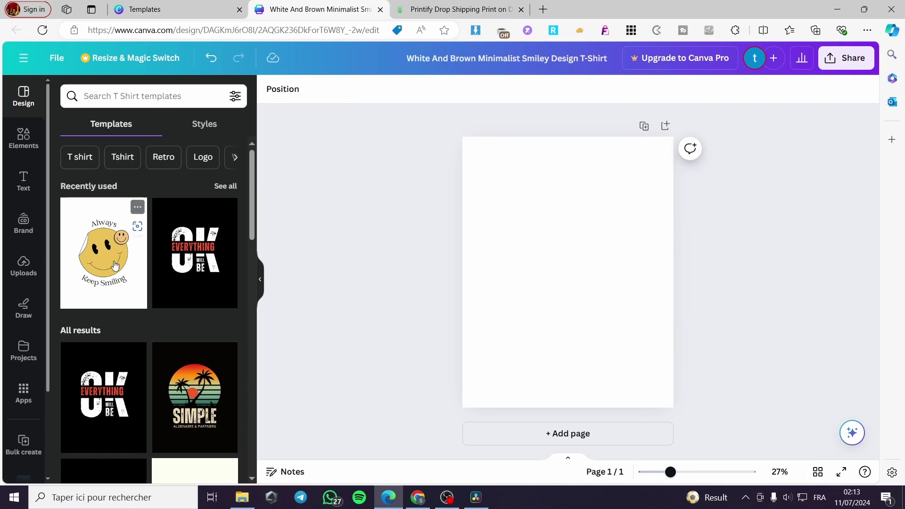
# Step: Add the orange "Brimston Co." font combination to the blank page
pyautogui.click(27, 182)
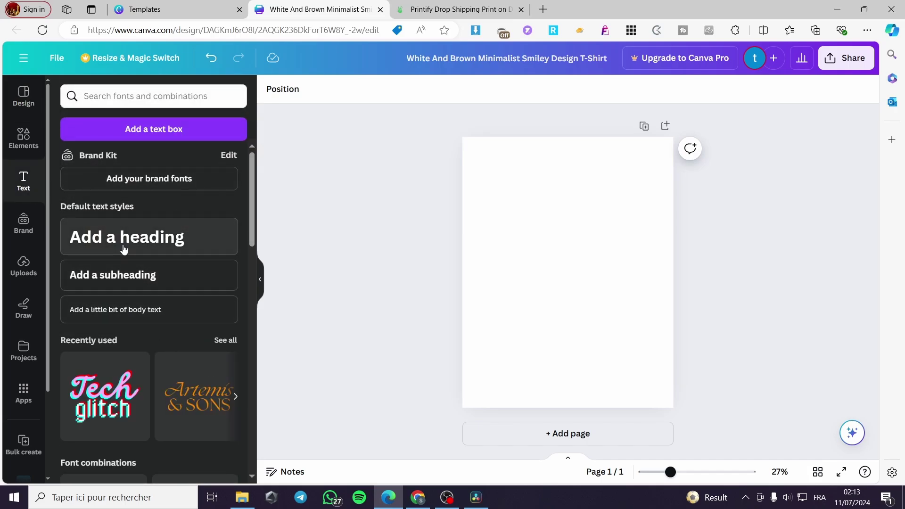
pyautogui.scroll(-3, 142, 260)
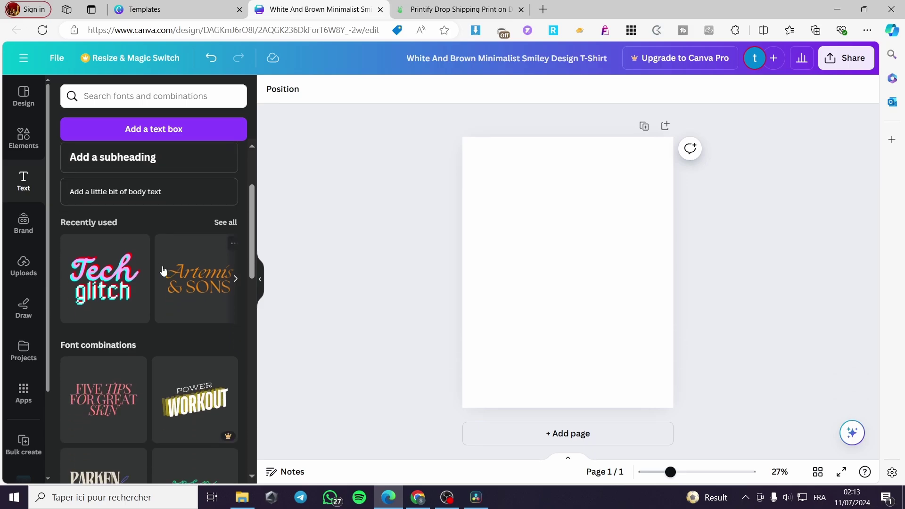
pyautogui.scroll(-2, 158, 264)
pyautogui.scroll(-2, 165, 258)
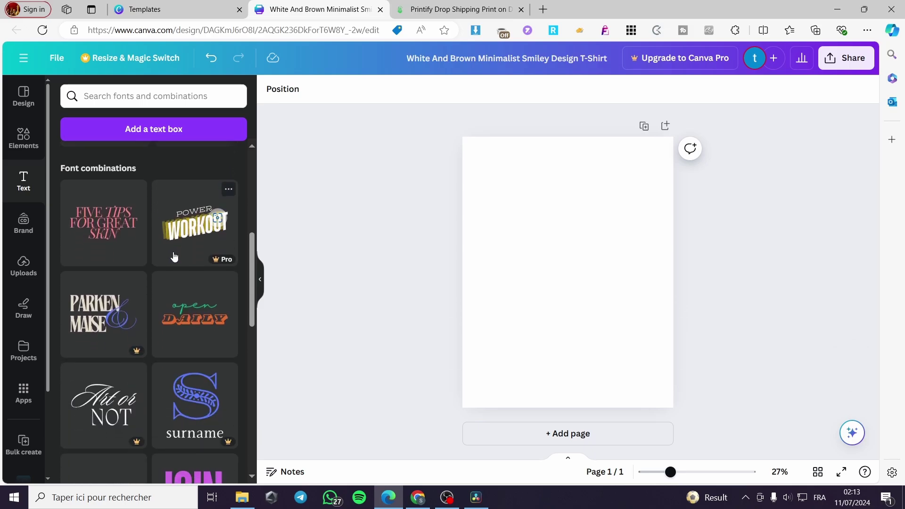
pyautogui.scroll(-4, 174, 256)
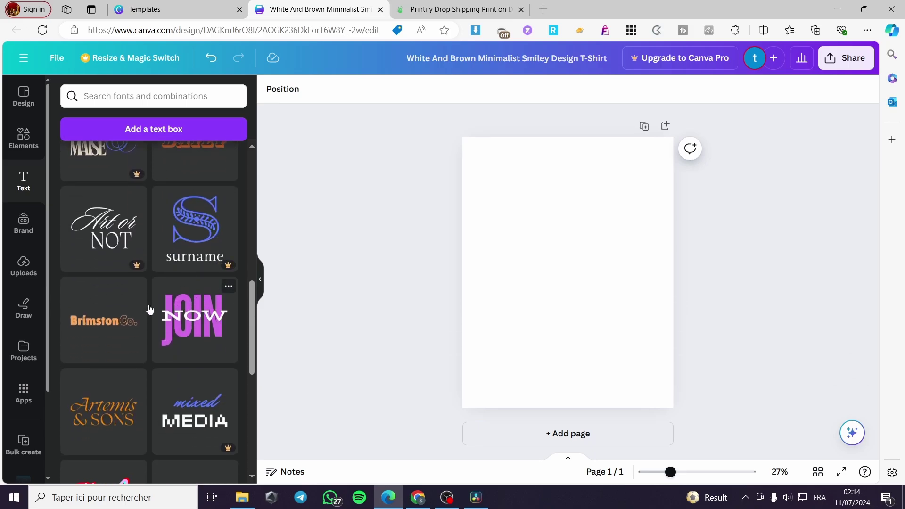
pyautogui.click(121, 319)
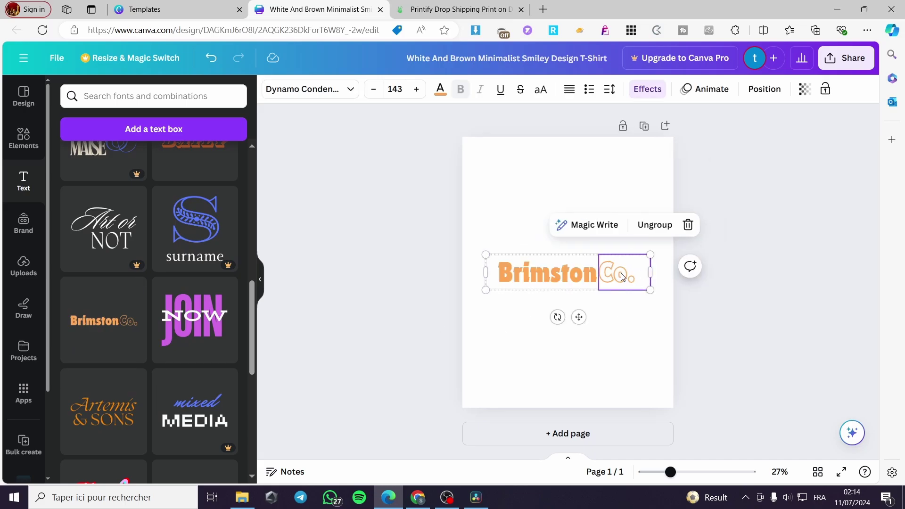
# Step: Delete the outlined "Co." part and replace the "Brimston" text with "Summer"
pyautogui.press('Delete')
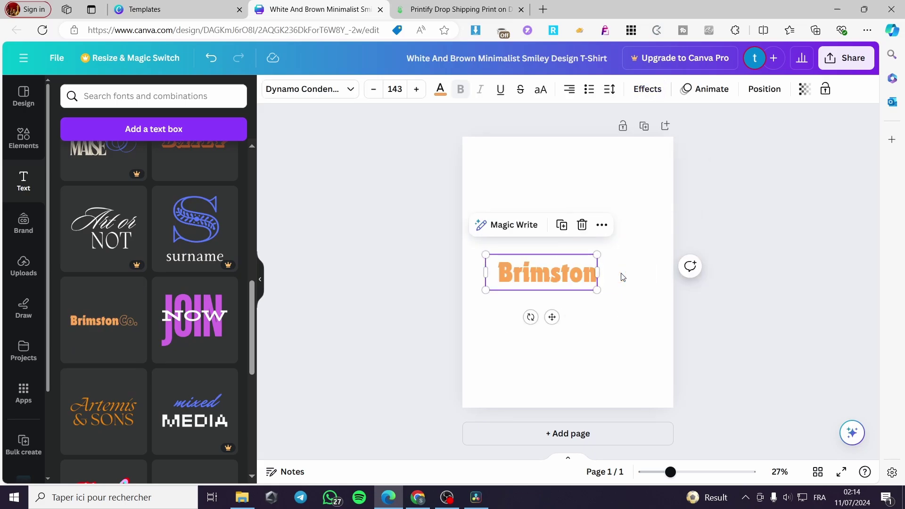
pyautogui.doubleClick(532, 272)
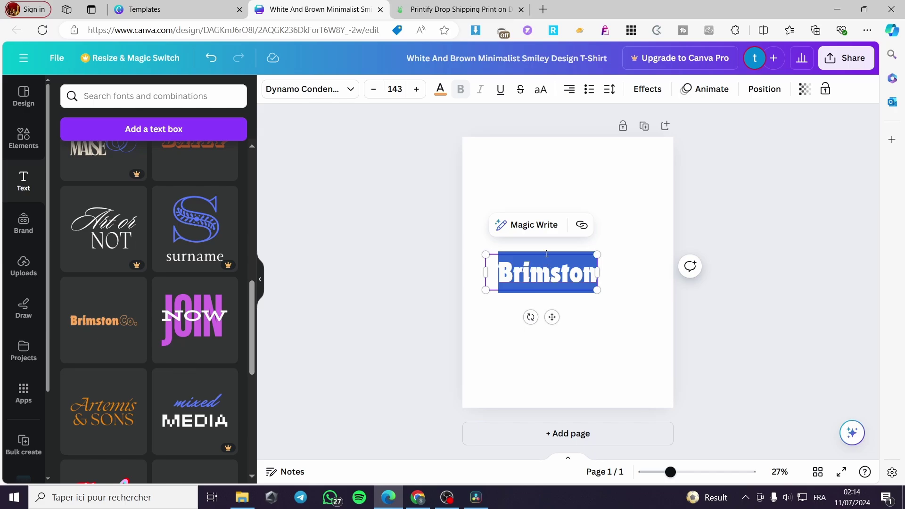
pyautogui.write('Summer')
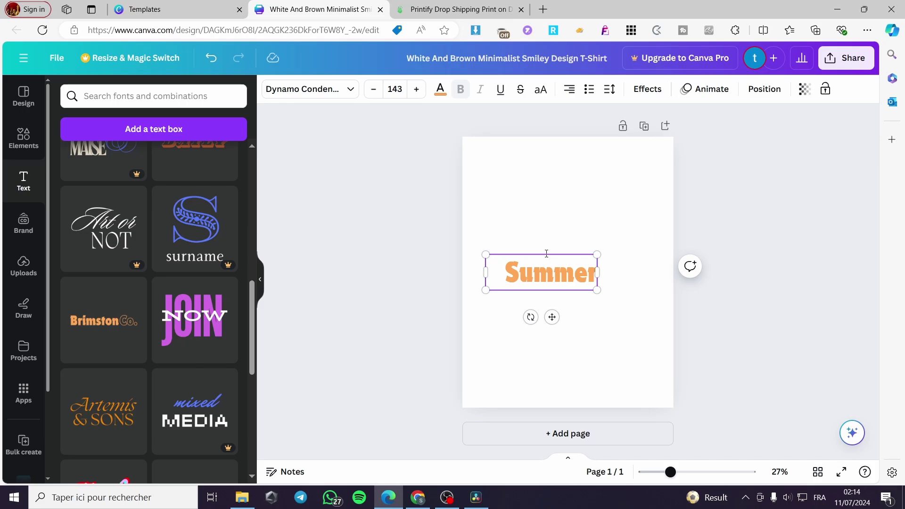
# Step: Move the "Summer" text to the upper middle of the page and narrow its text box to fit the word
pyautogui.moveTo(560, 319); pyautogui.dragTo(584, 233)
pyautogui.moveTo(512, 187); pyautogui.dragTo(529, 184)
pyautogui.moveTo(586, 230); pyautogui.dragTo(579, 231)
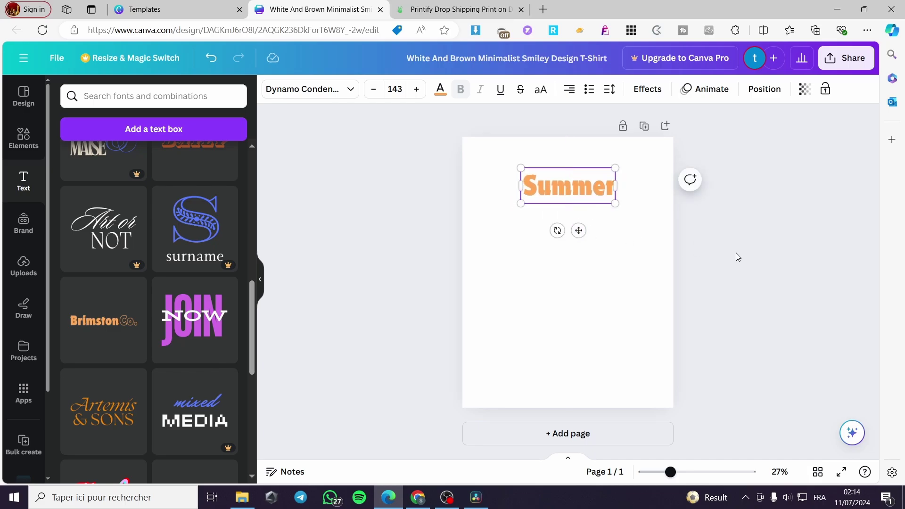
pyautogui.click(727, 249)
# Step: Apply the Curve shape effect to the "Summer" text and reduce the curve to a gentler arch
pyautogui.click(579, 188)
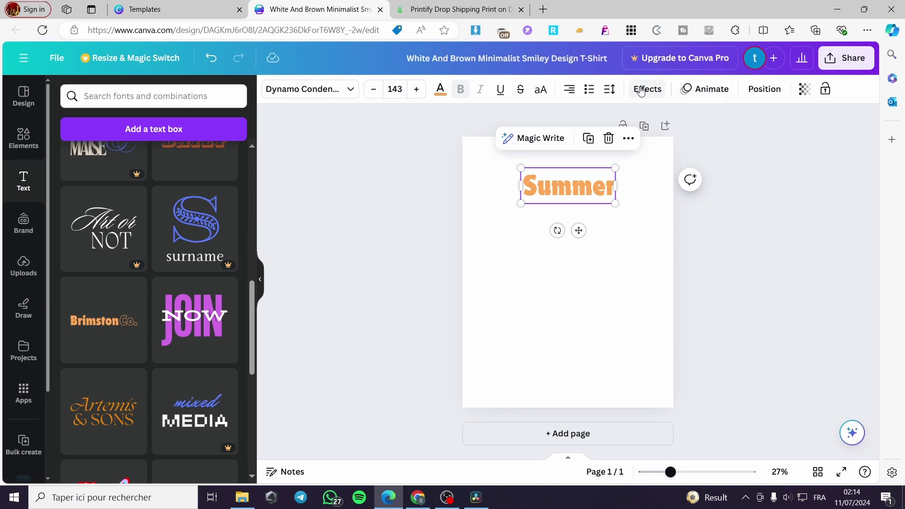
pyautogui.click(661, 92)
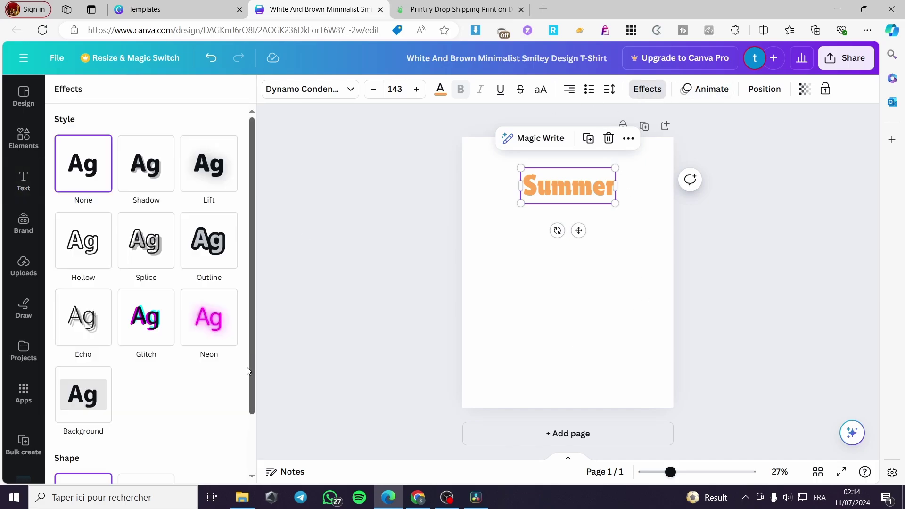
pyautogui.scroll(-2, 220, 410)
pyautogui.click(160, 431)
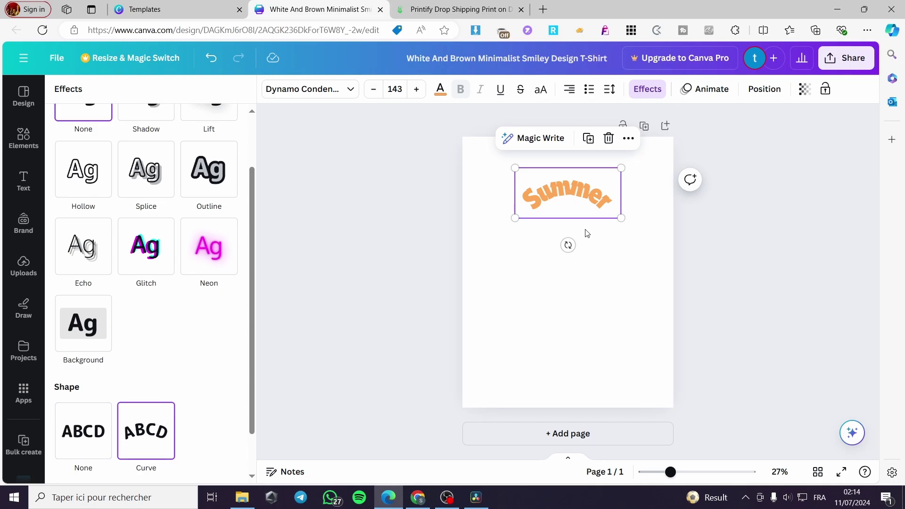
pyautogui.click(172, 431)
pyautogui.moveTo(194, 458); pyautogui.dragTo(173, 458)
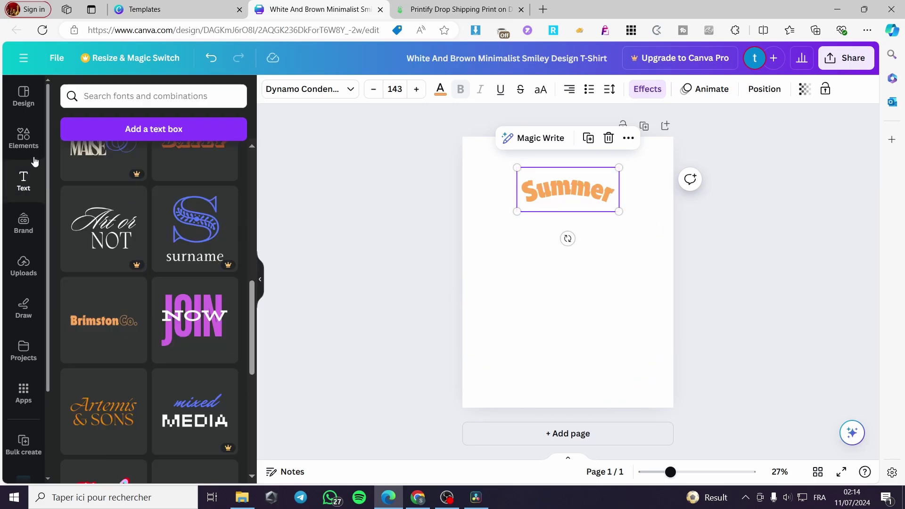
# Step: Search the elements for "sun" and add the plain pale-yellow sun graphic with thin rays from the graphics results
pyautogui.click(18, 141)
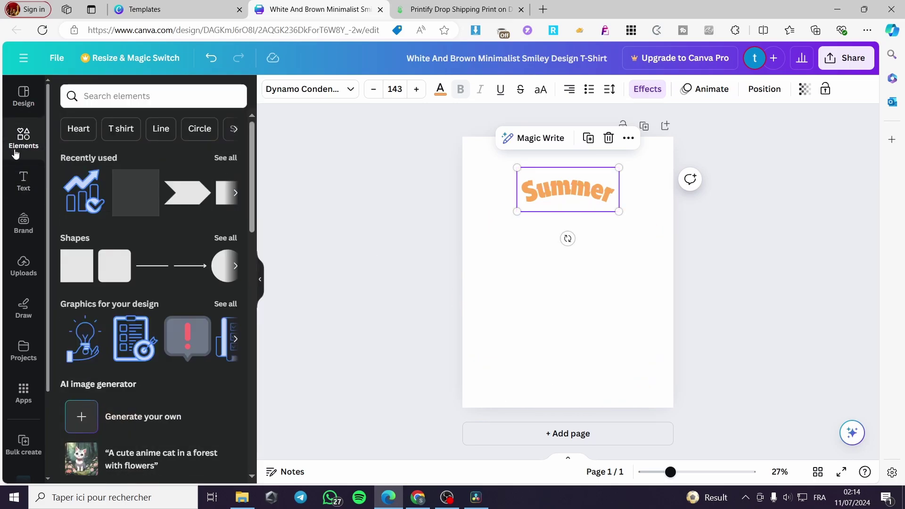
pyautogui.click(160, 93)
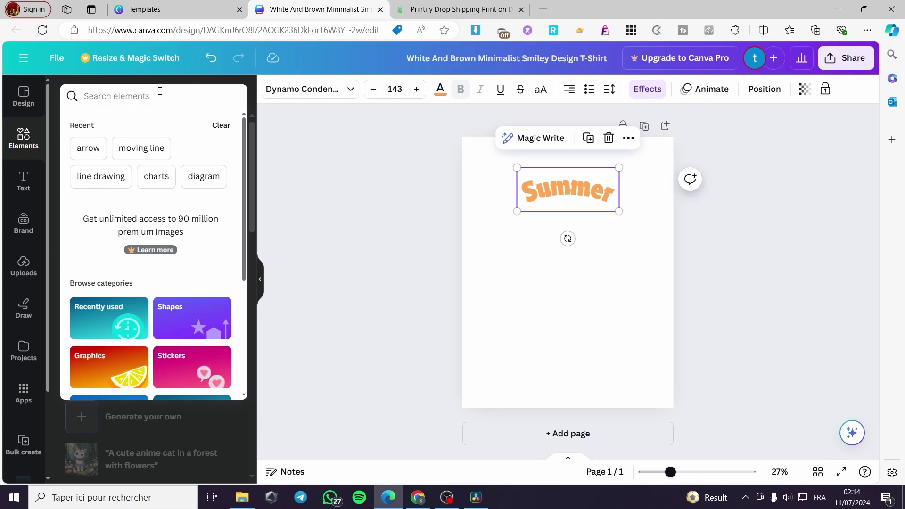
pyautogui.write('sun')
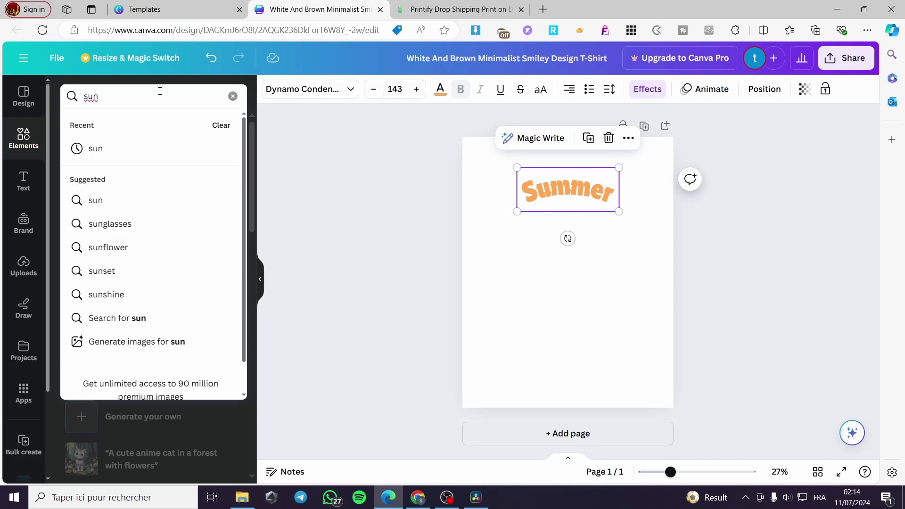
pyautogui.press('Return')
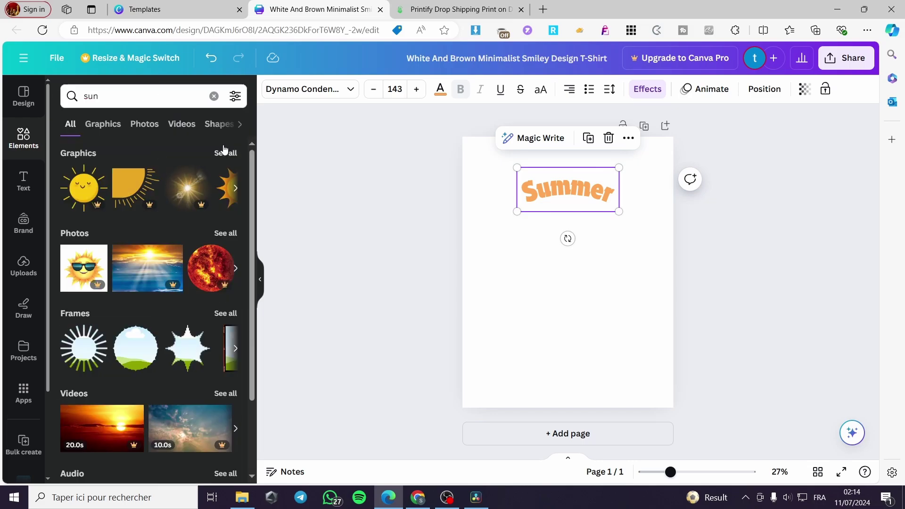
pyautogui.click(225, 153)
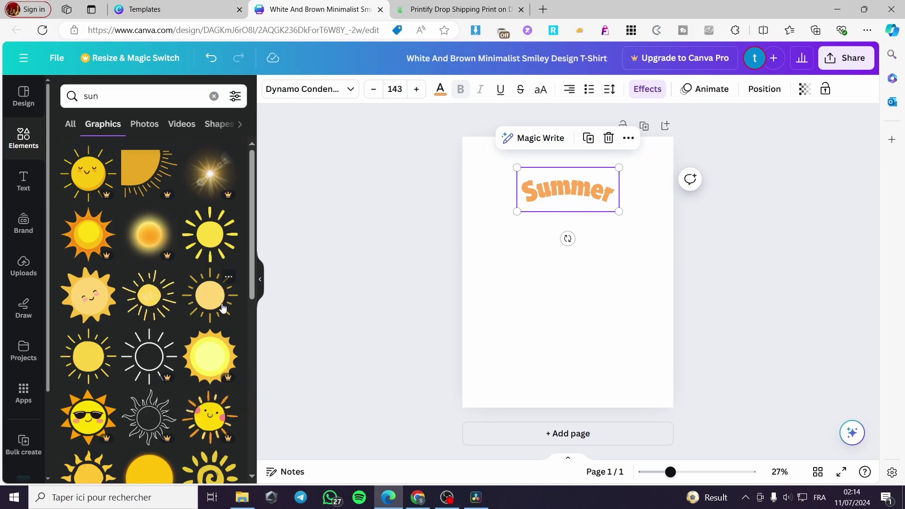
pyautogui.click(208, 295)
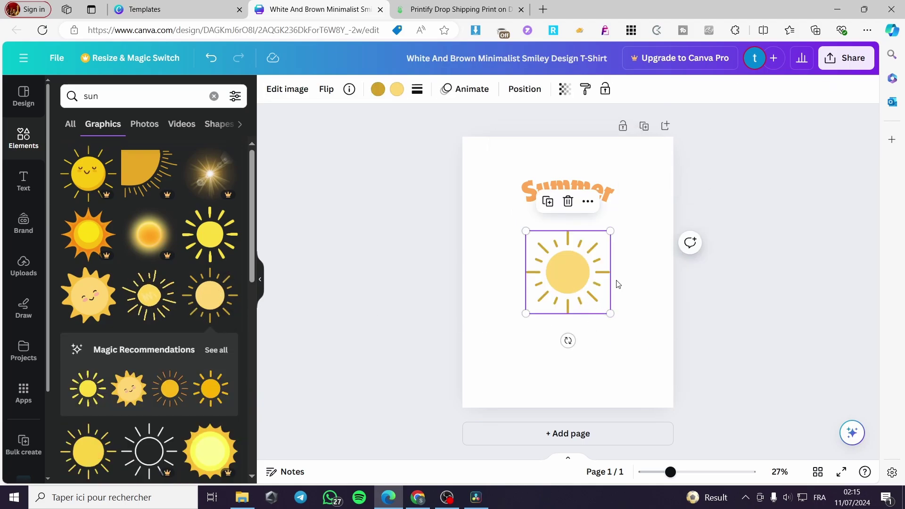
# Step: Recolor the sun's disc and rays with the orange document color and move the graphic up directly below "Summer"
pyautogui.click(396, 90)
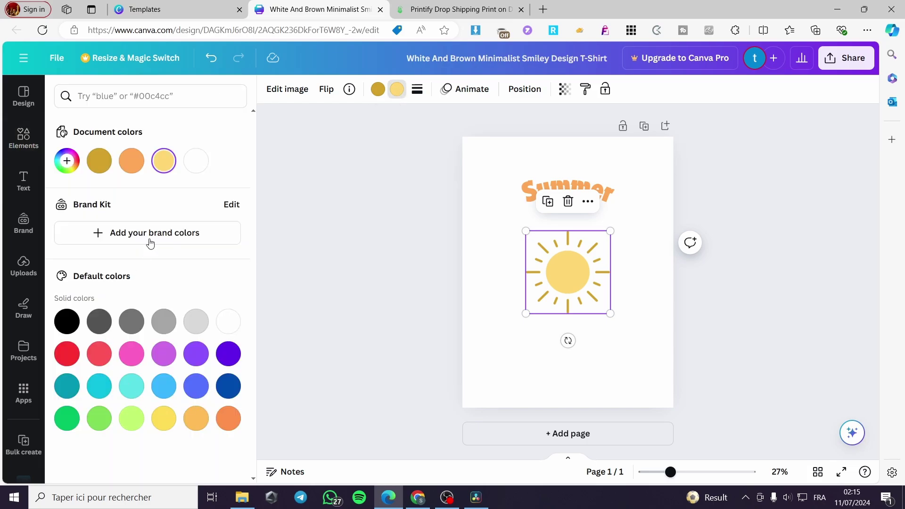
pyautogui.click(131, 161)
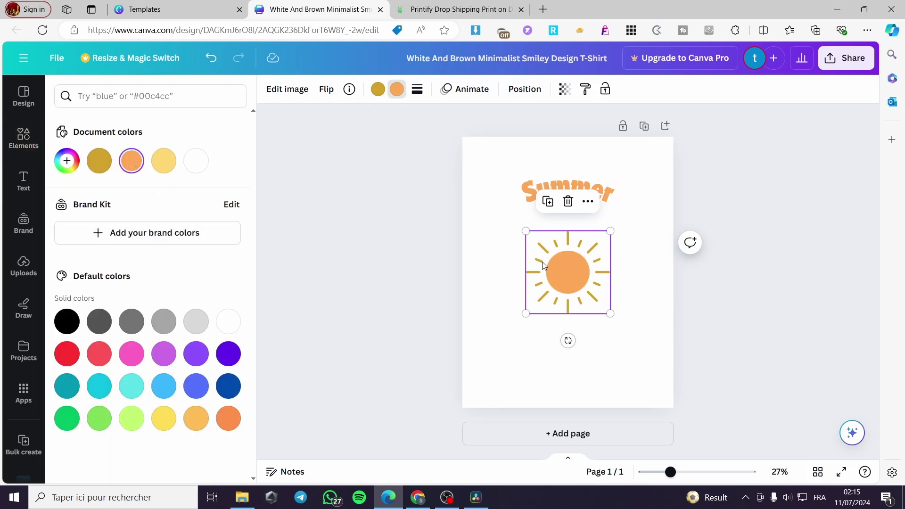
pyautogui.click(378, 89)
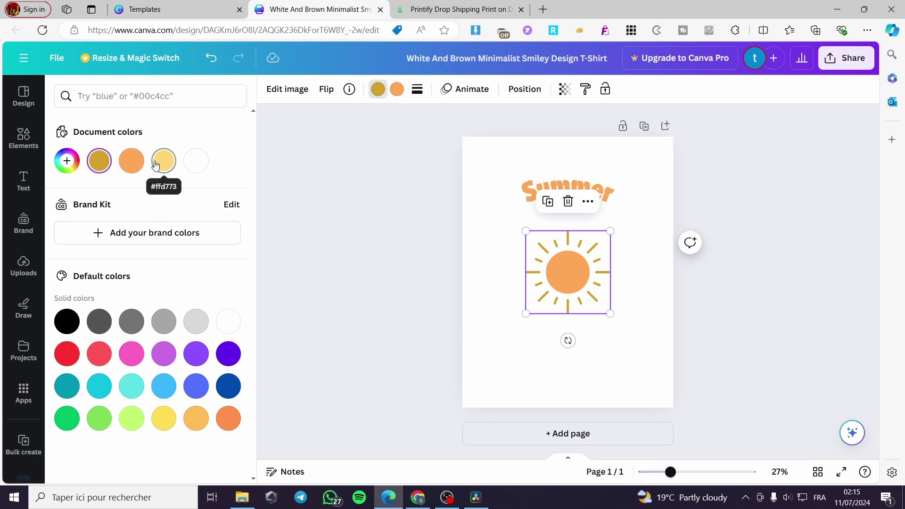
pyautogui.click(132, 160)
pyautogui.click(711, 279)
pyautogui.click(751, 293)
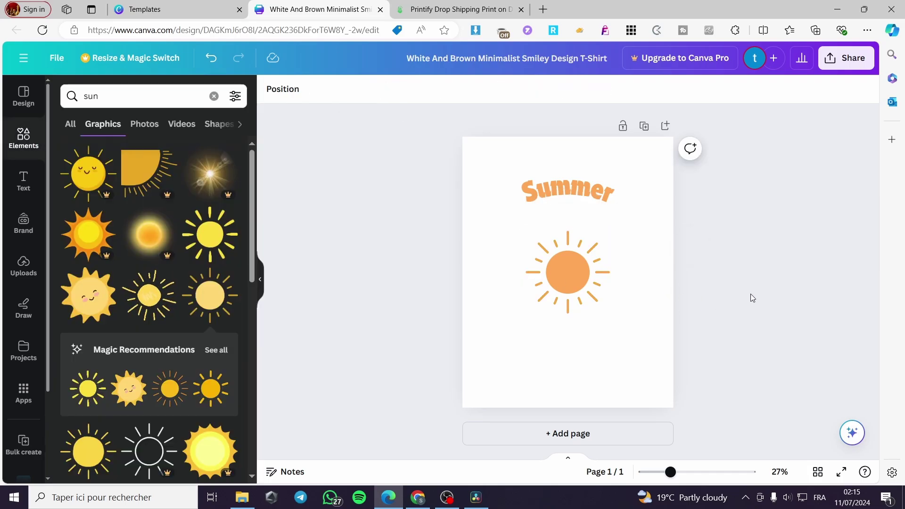
pyautogui.moveTo(571, 275); pyautogui.dragTo(573, 244)
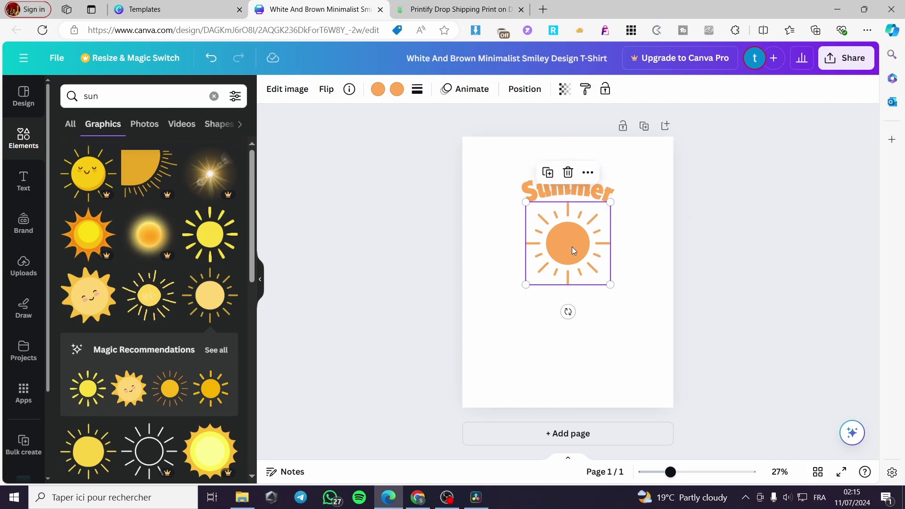
pyautogui.click(569, 328)
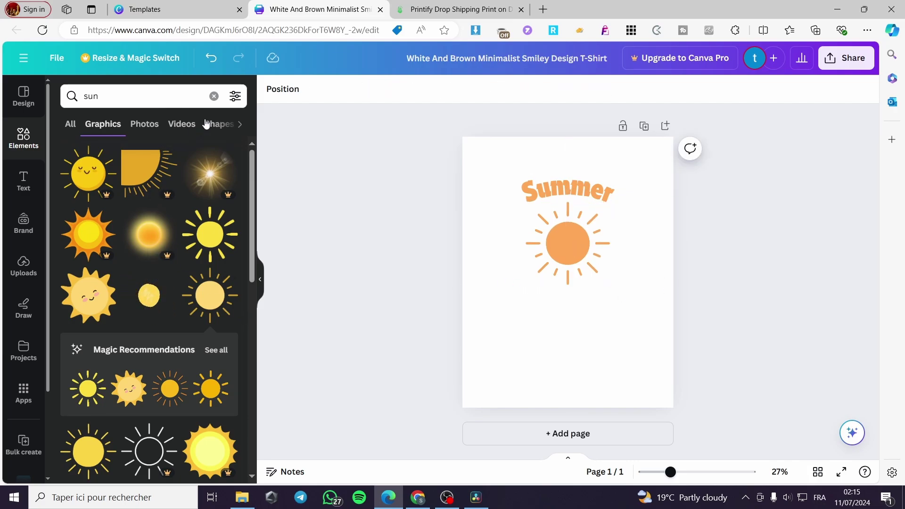
# Step: Add the yellow "Don't forget to subscribe" font combination and place it below the sun
pyautogui.click(214, 96)
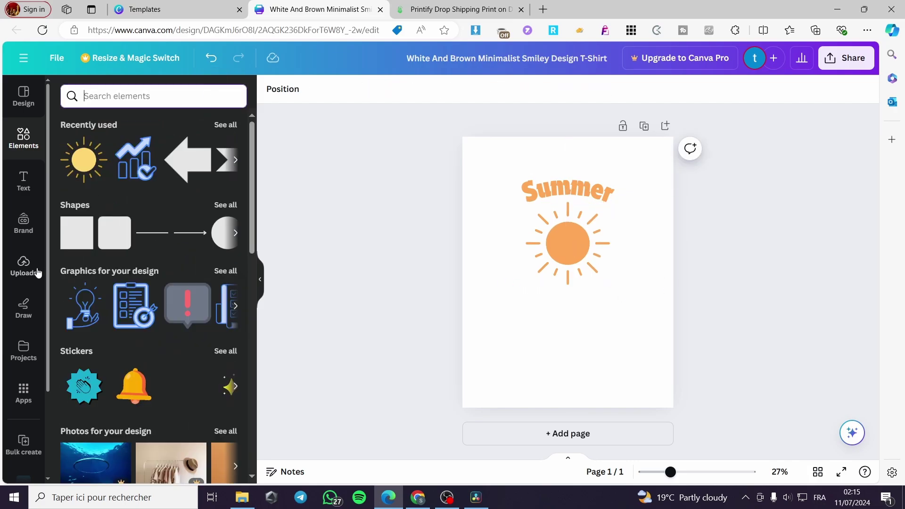
pyautogui.click(23, 179)
pyautogui.scroll(-5, 131, 363)
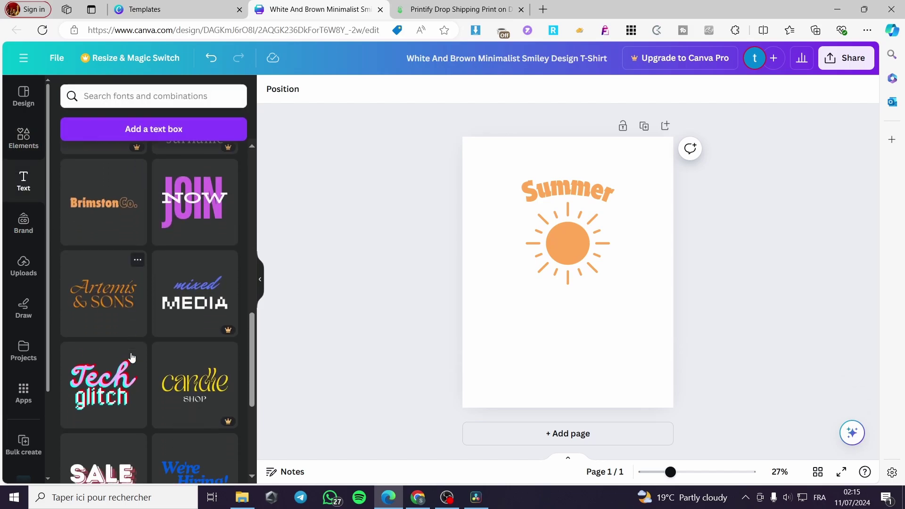
pyautogui.scroll(-5, 128, 351)
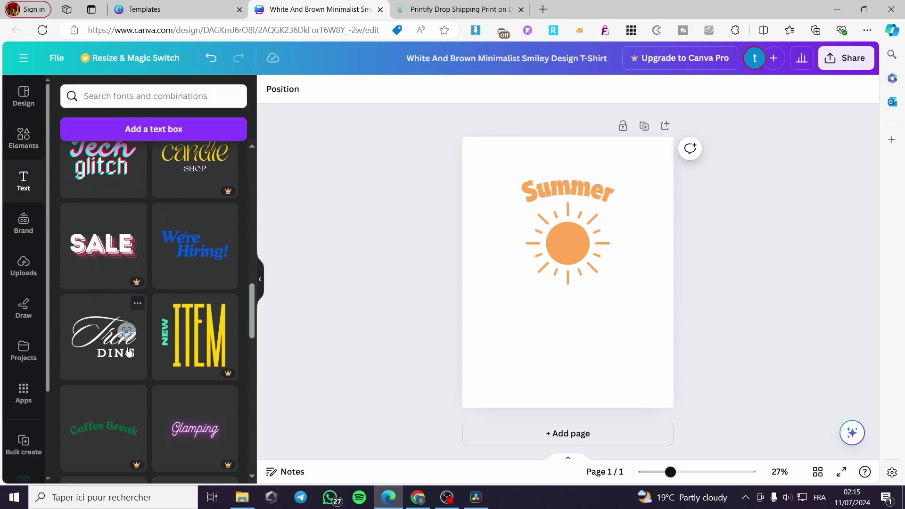
pyautogui.scroll(-4, 210, 327)
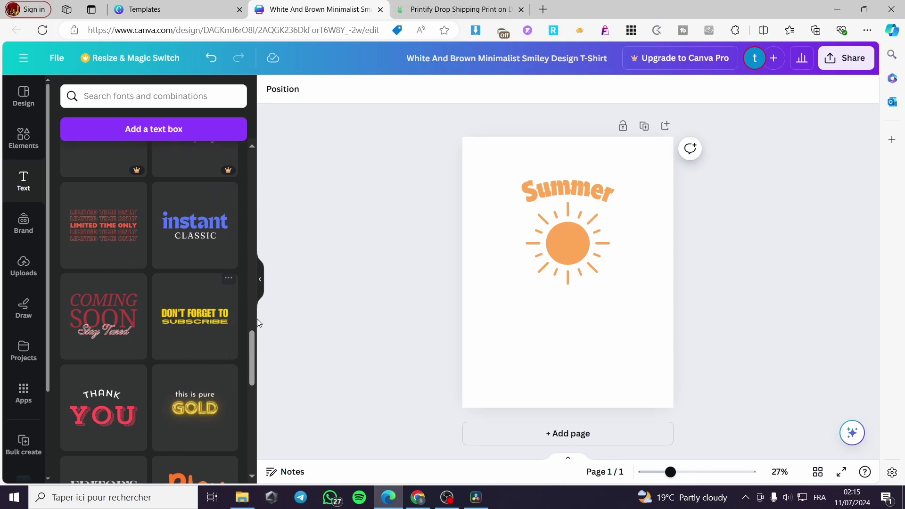
pyautogui.click(190, 330)
pyautogui.moveTo(607, 271); pyautogui.dragTo(607, 307)
# Step: Delete the "SUBSCRIBE" line and replace the "DON'T FORGET TO" text with "Vibes"
pyautogui.doubleClick(601, 320)
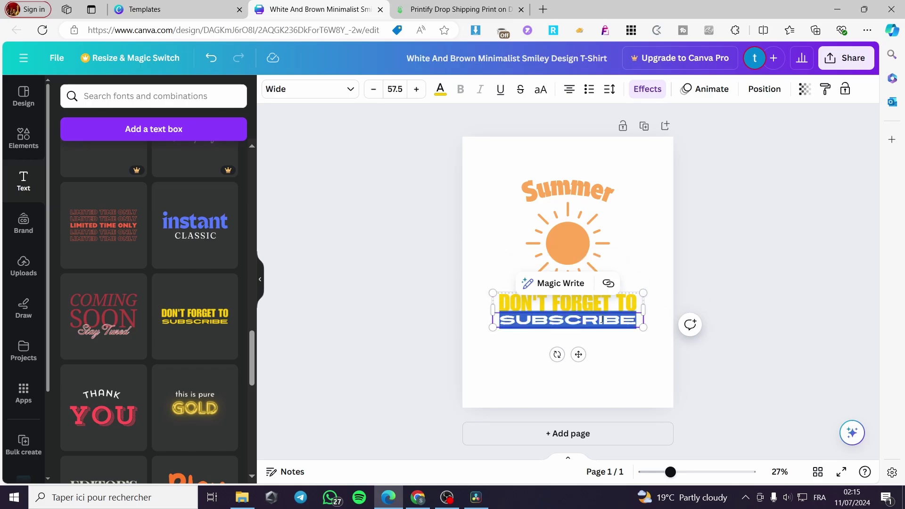
pyautogui.press('BackSpace')
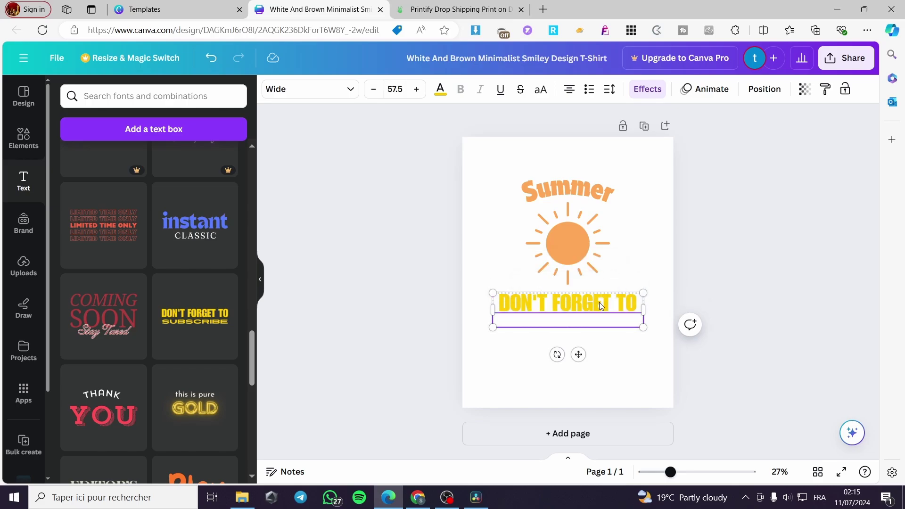
pyautogui.tripleClick(599, 305)
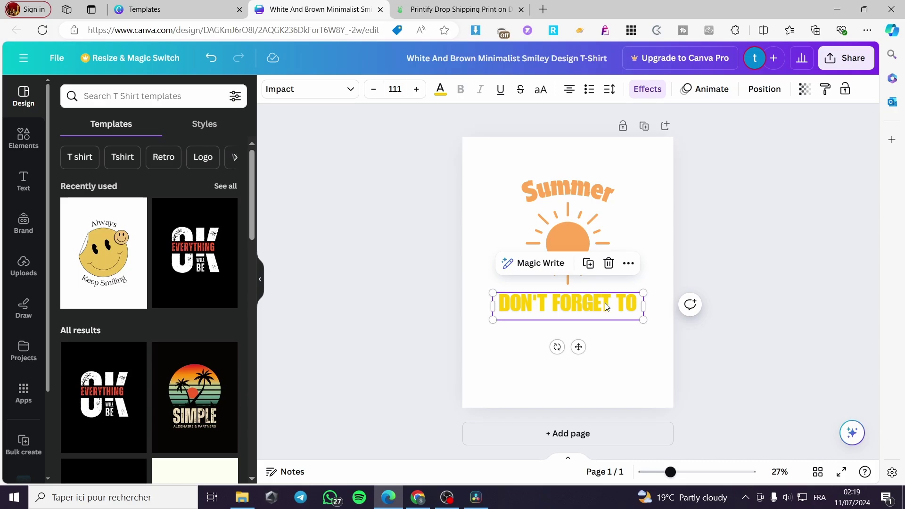
pyautogui.tripleClick(604, 303)
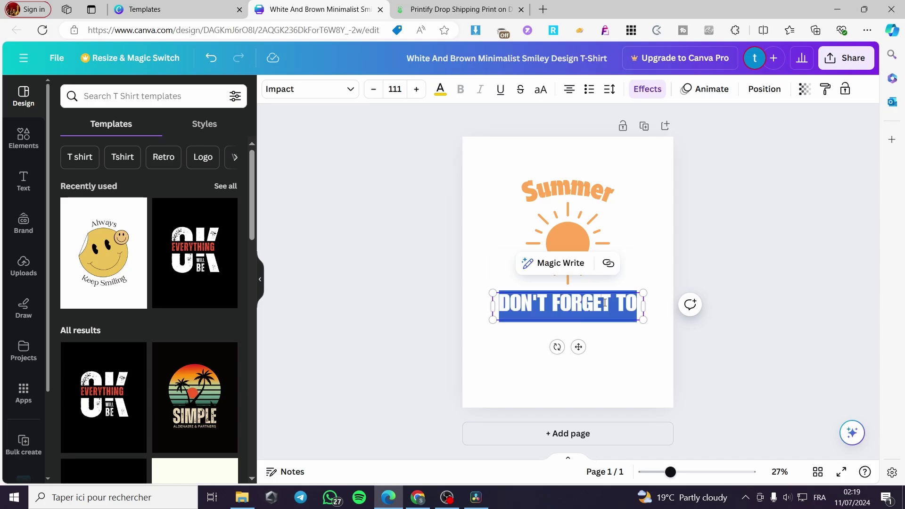
pyautogui.write('Vibes')
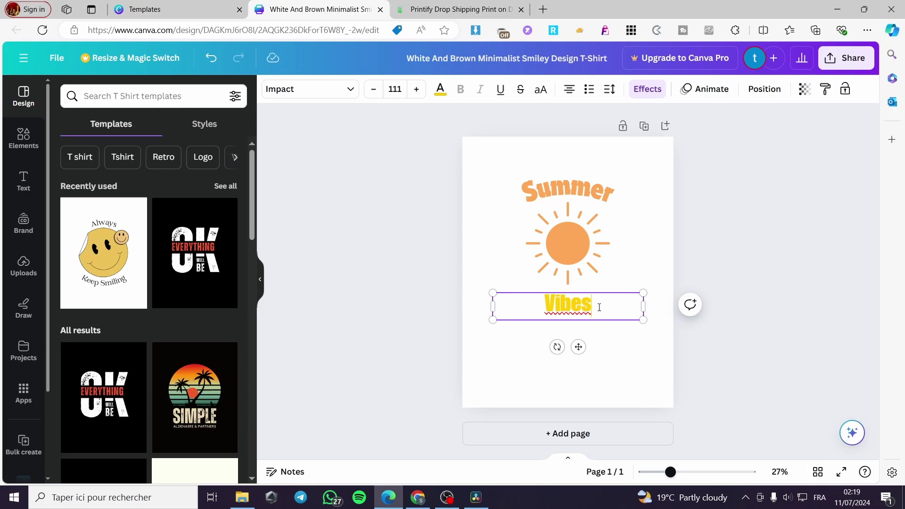
# Step: Change the "Vibes" text color to the orange document color used by "Summer"
pyautogui.moveTo(599, 308); pyautogui.dragTo(536, 305)
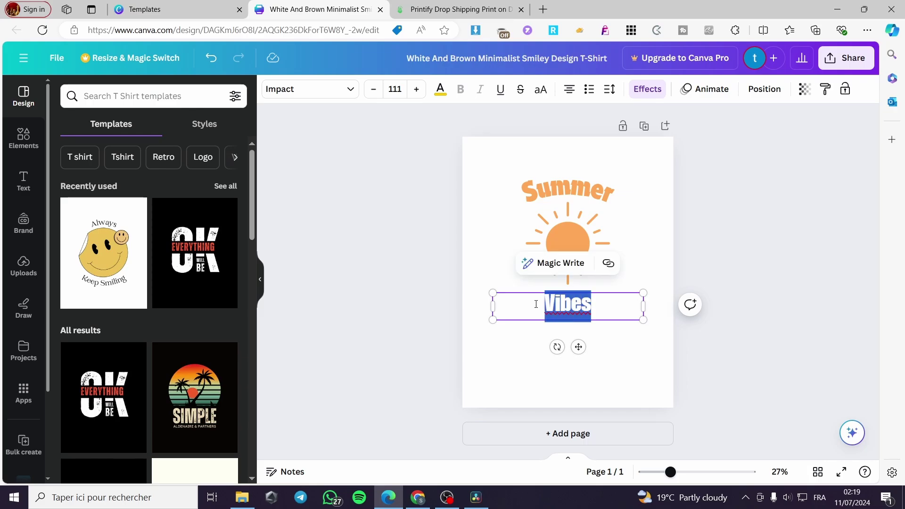
pyautogui.click(440, 90)
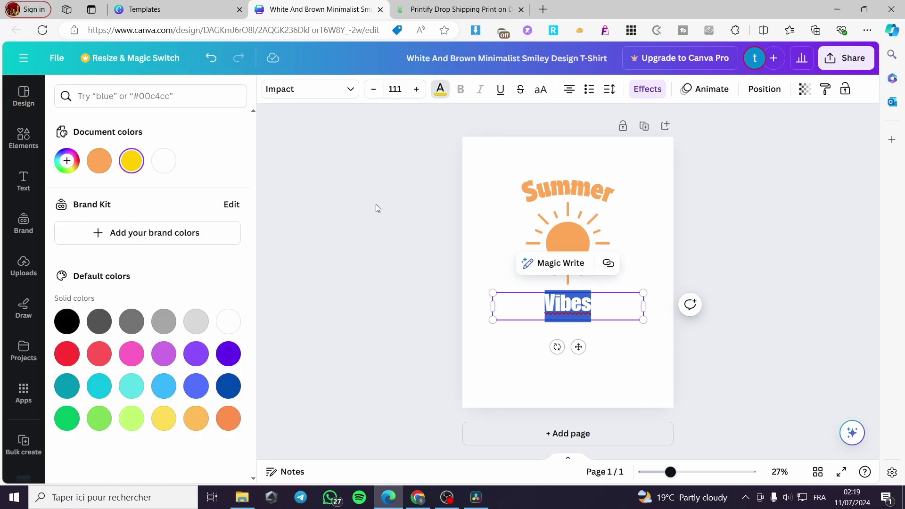
pyautogui.click(99, 163)
pyautogui.press('Escape')
pyautogui.click(742, 238)
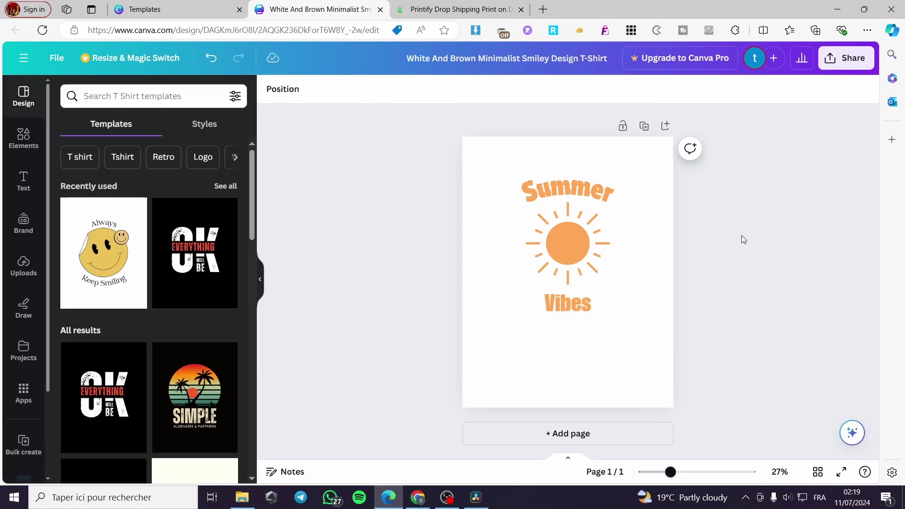
# Step: Apply the Curve shape effect to "Vibes" with a curve of -55 and move the word slightly up toward the sun
pyautogui.click(569, 315)
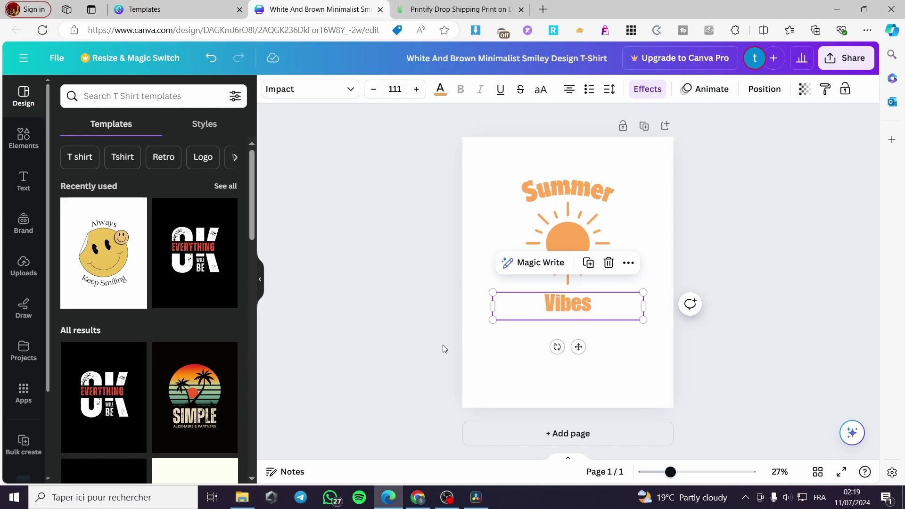
pyautogui.click(647, 89)
pyautogui.scroll(-3, 146, 344)
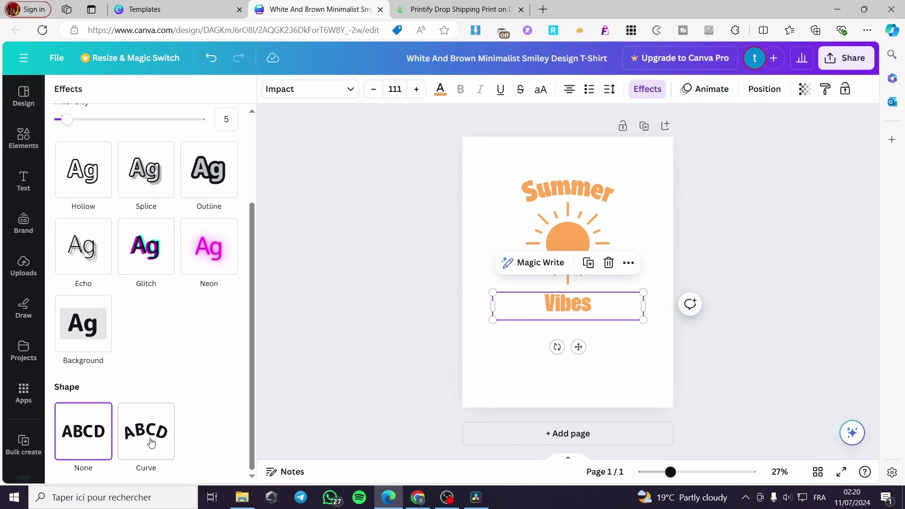
pyautogui.click(155, 450)
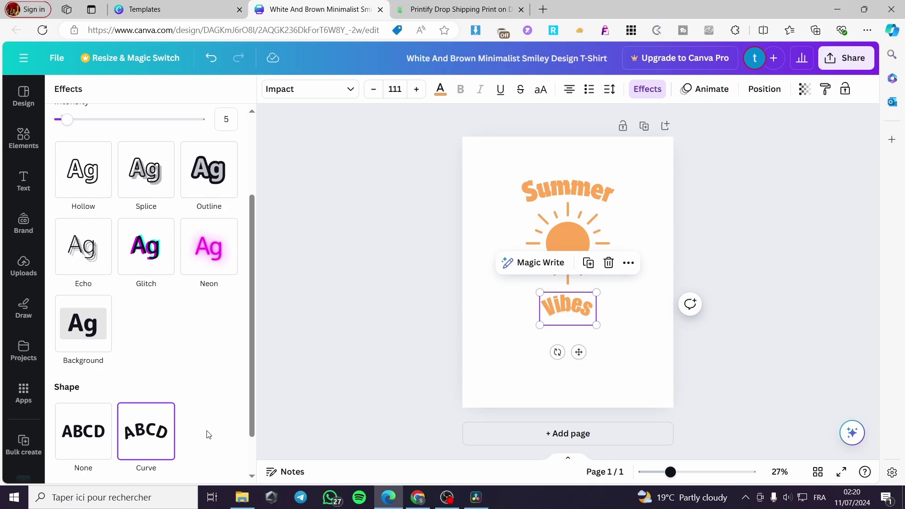
pyautogui.scroll(-2, 195, 451)
pyautogui.moveTo(201, 461); pyautogui.dragTo(91, 458)
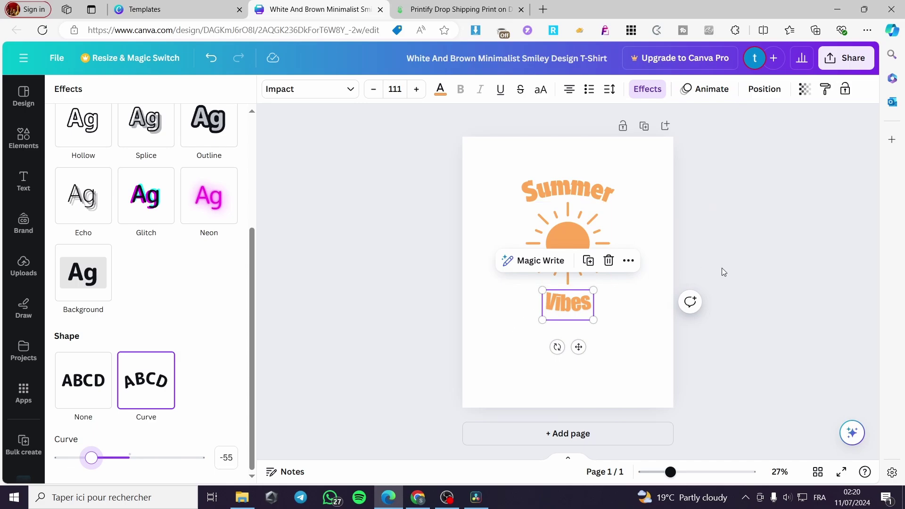
pyautogui.click(683, 278)
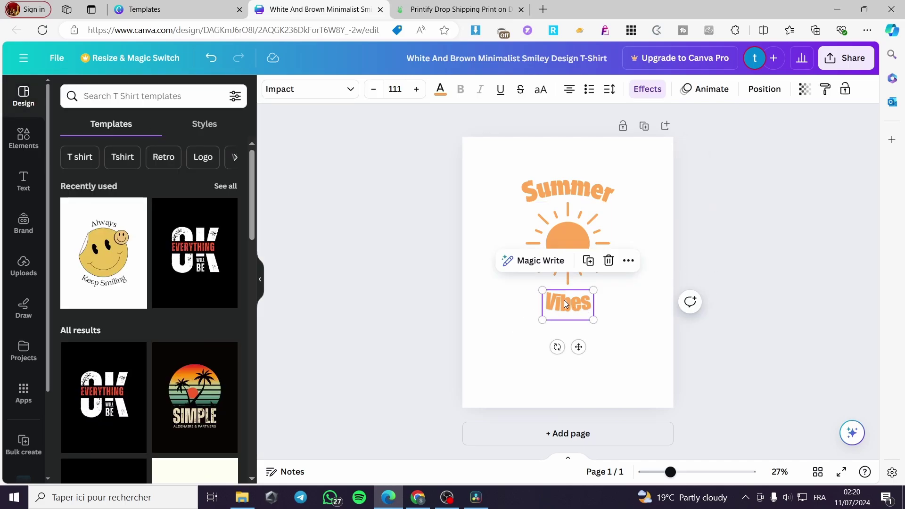
pyautogui.moveTo(564, 300); pyautogui.dragTo(563, 297)
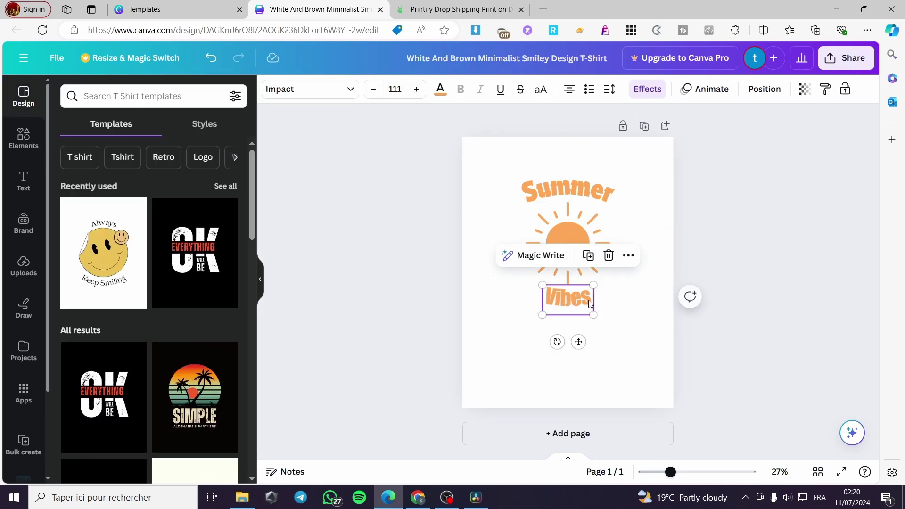
# Step: Search the elements library for "waves" and list all the matching graphics
pyautogui.click(753, 290)
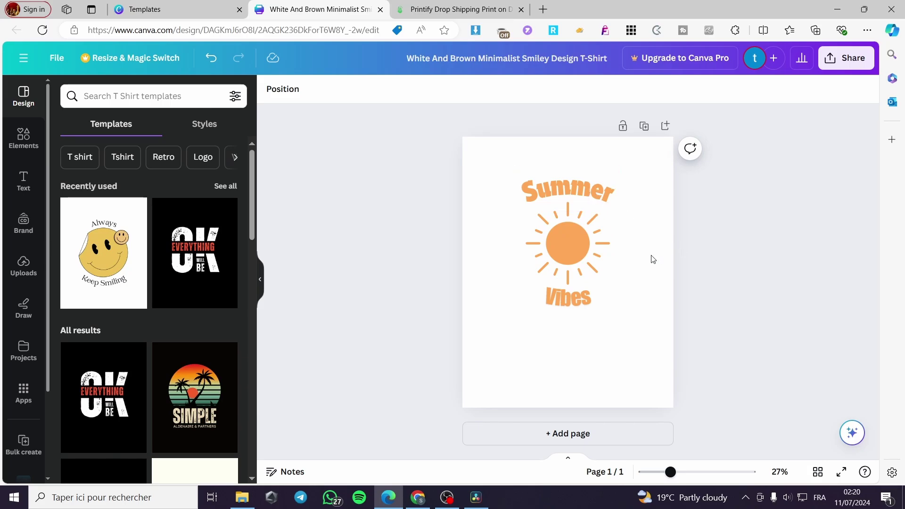
pyautogui.click(200, 97)
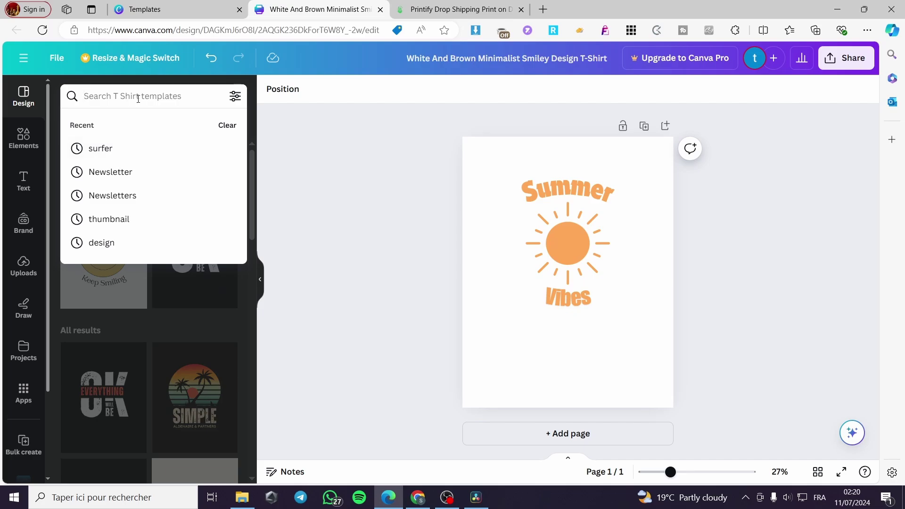
pyautogui.write('w')
pyautogui.click(23, 138)
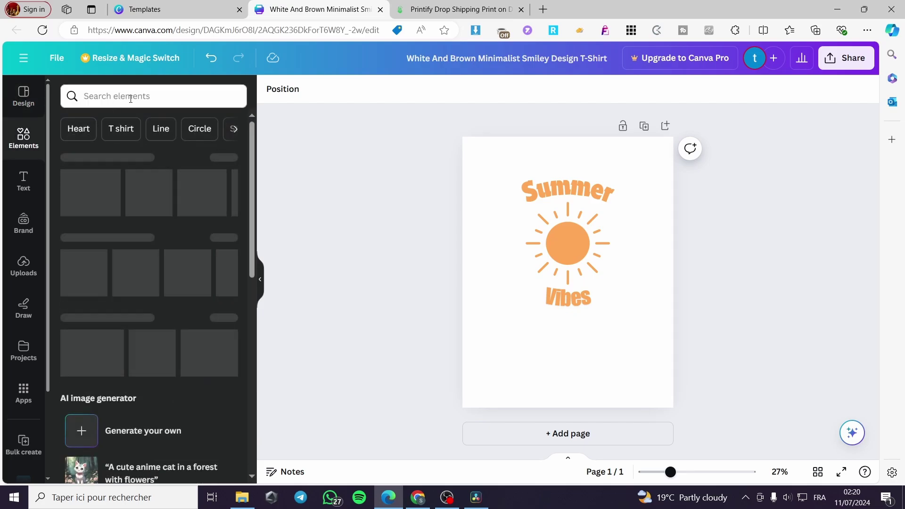
pyautogui.click(131, 98)
pyautogui.write('waves')
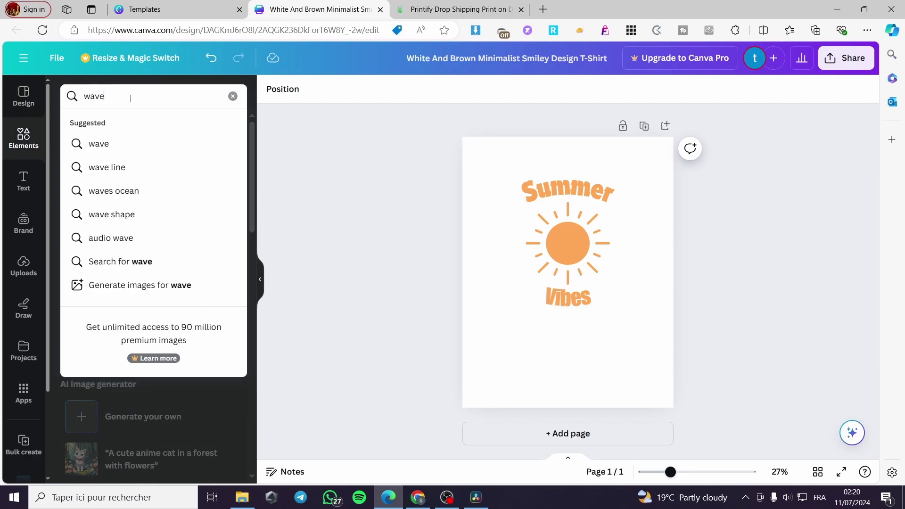
pyautogui.press('Return')
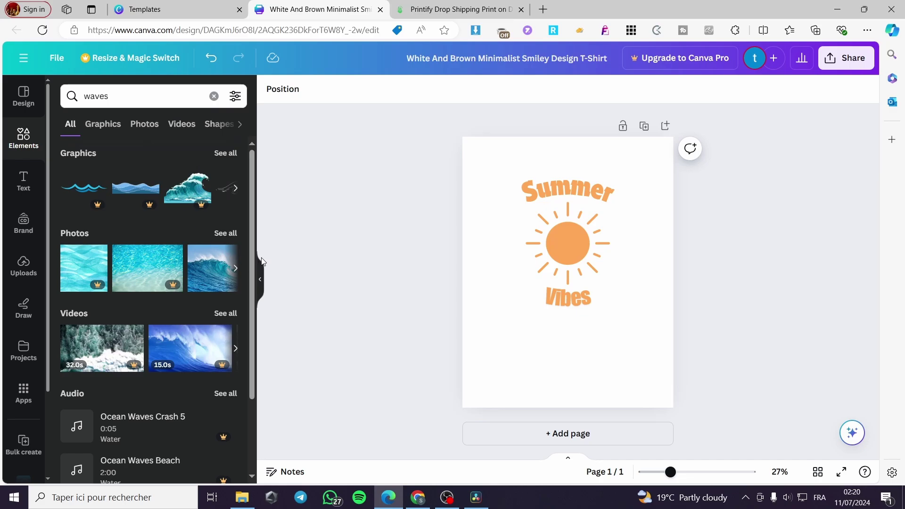
pyautogui.click(224, 153)
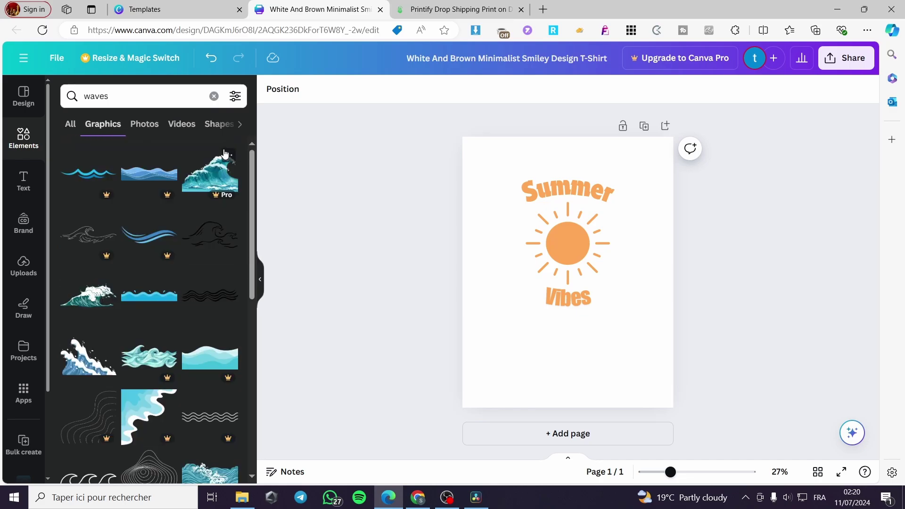
# Step: Add the flat blue wave strip, enlarge it to about 7.84 in wide across the page's left half, and send it to the back
pyautogui.click(132, 295)
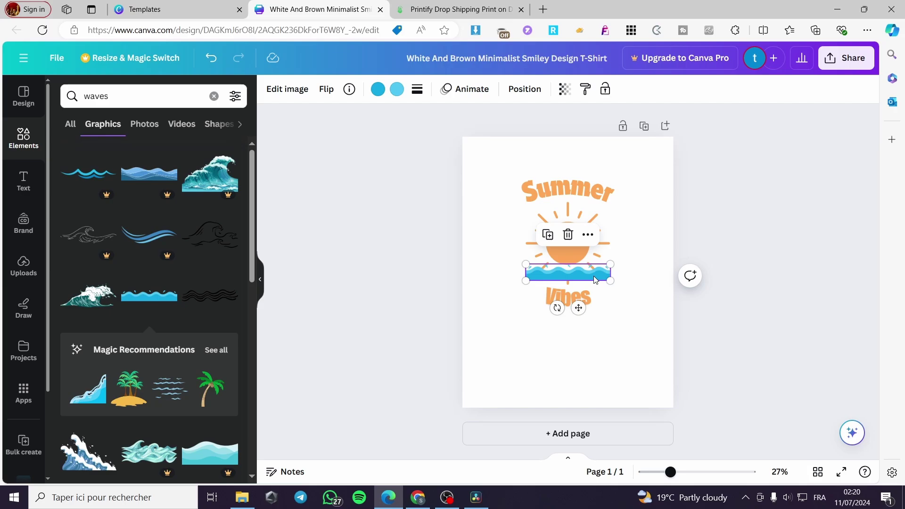
pyautogui.moveTo(596, 279); pyautogui.dragTo(442, 235)
pyautogui.moveTo(502, 248); pyautogui.dragTo(549, 252)
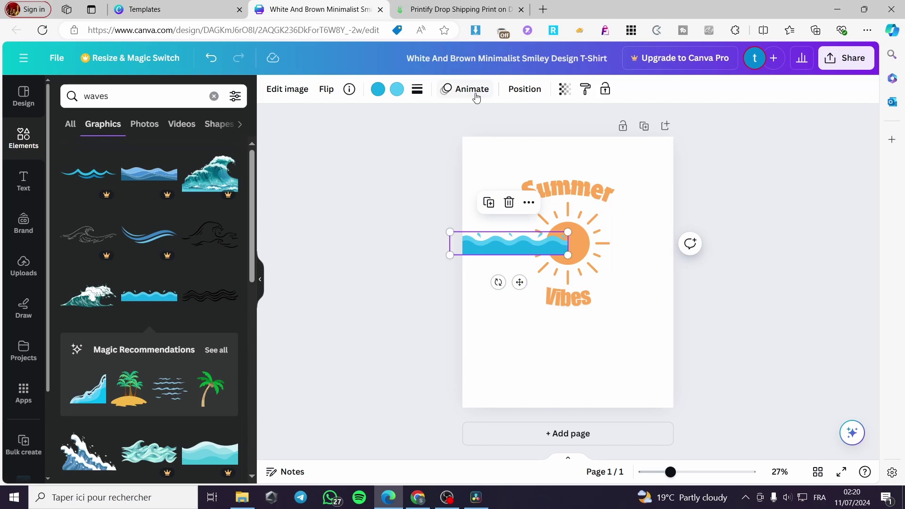
pyautogui.click(525, 93)
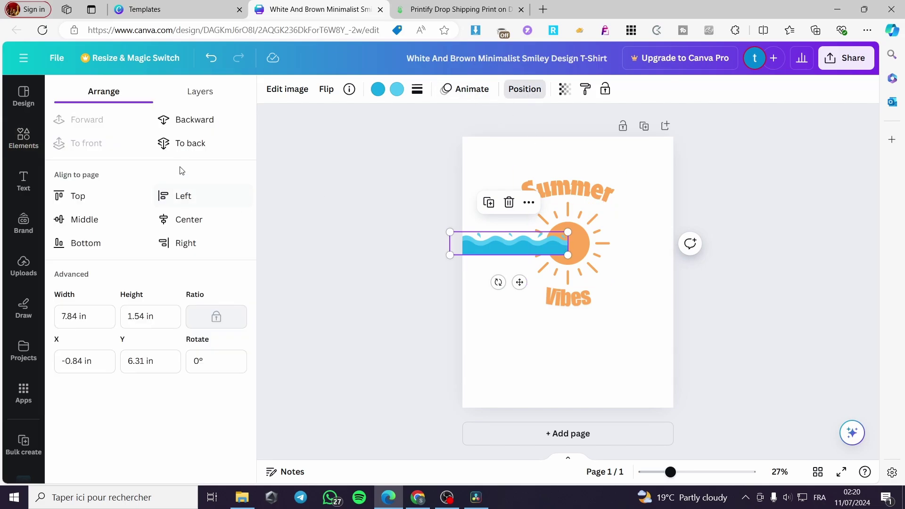
pyautogui.click(184, 142)
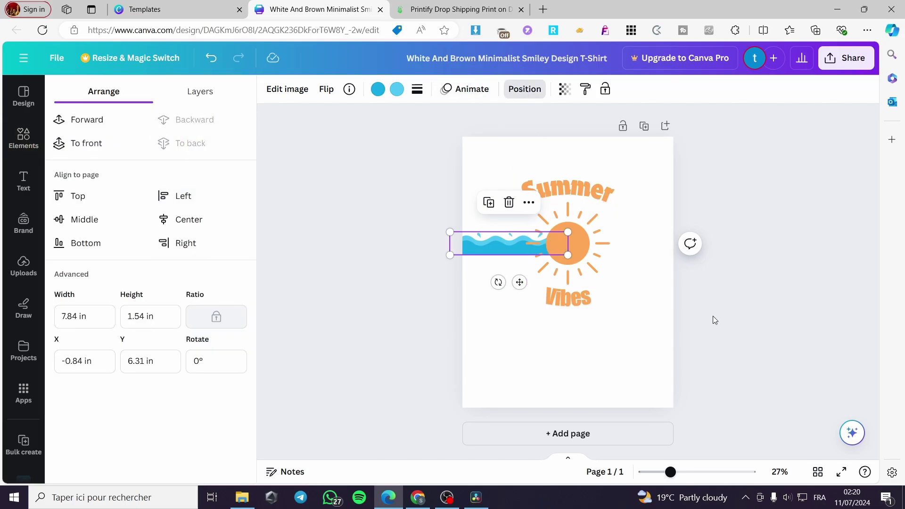
# Step: Duplicate the wave strip, place the copy end to end across the page's right half, and send it to the back
pyautogui.click(498, 236)
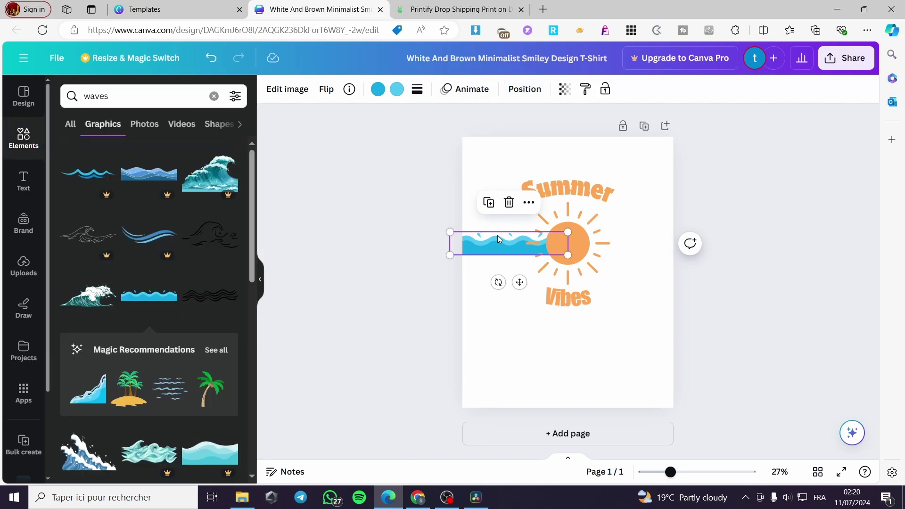
pyautogui.click(499, 206)
pyautogui.moveTo(513, 247); pyautogui.dragTo(627, 241)
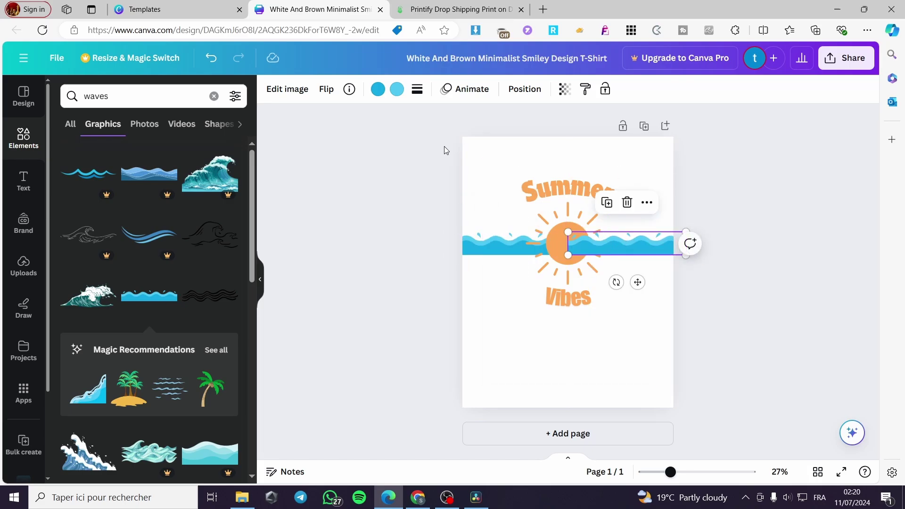
pyautogui.click(530, 91)
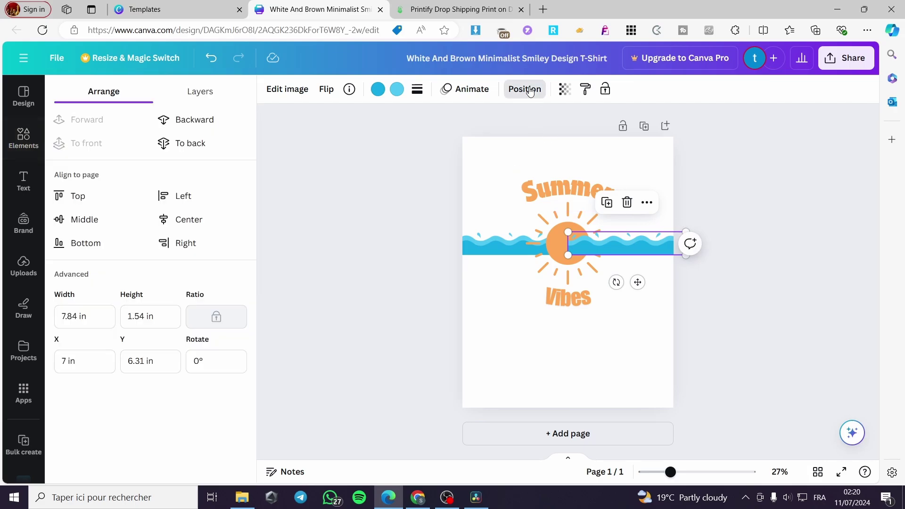
pyautogui.click(212, 144)
pyautogui.press('Escape')
pyautogui.click(768, 263)
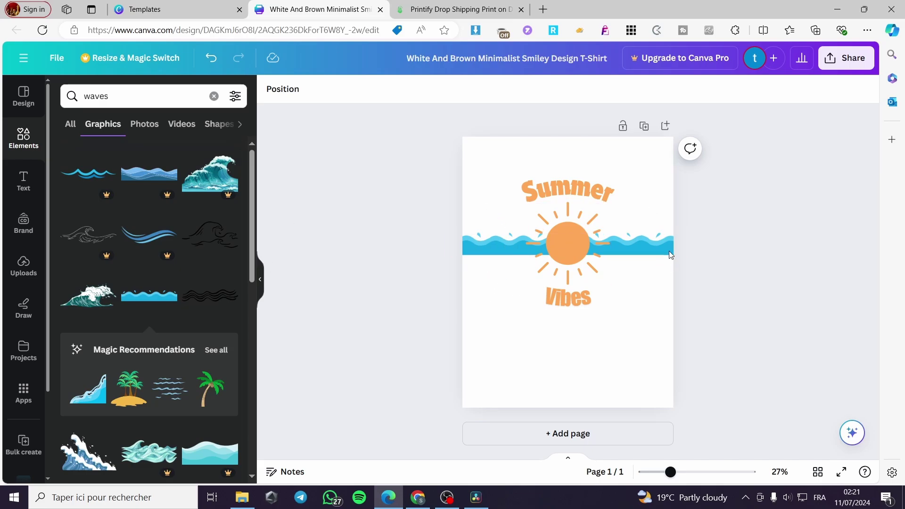
# Step: Add a square shape to the design and fill it with solid white
pyautogui.click(31, 135)
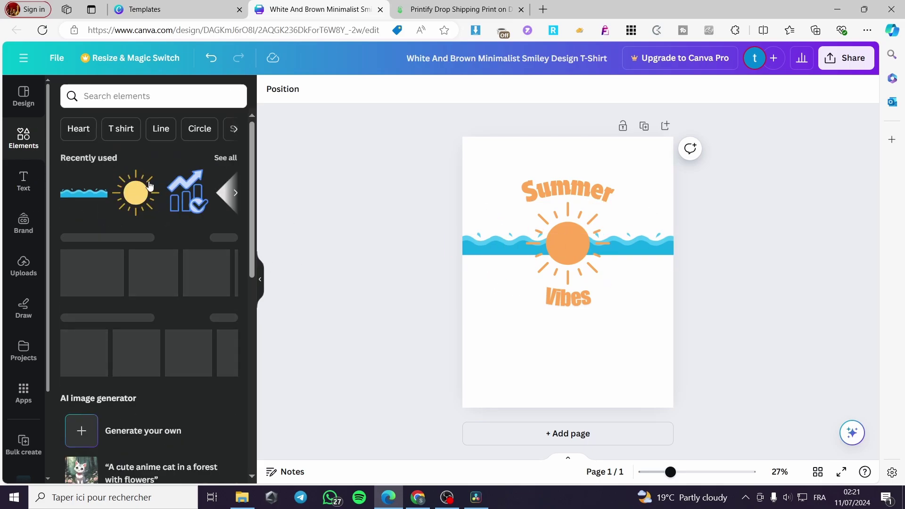
pyautogui.click(77, 266)
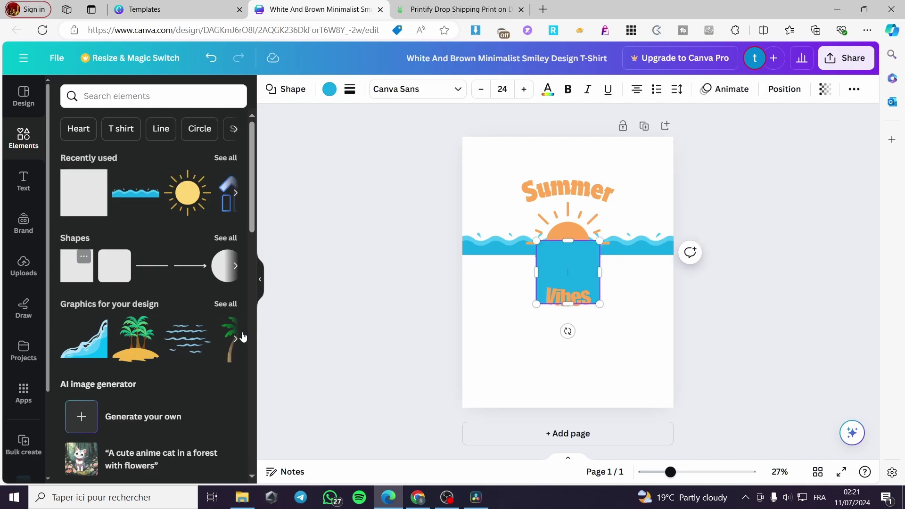
pyautogui.click(329, 89)
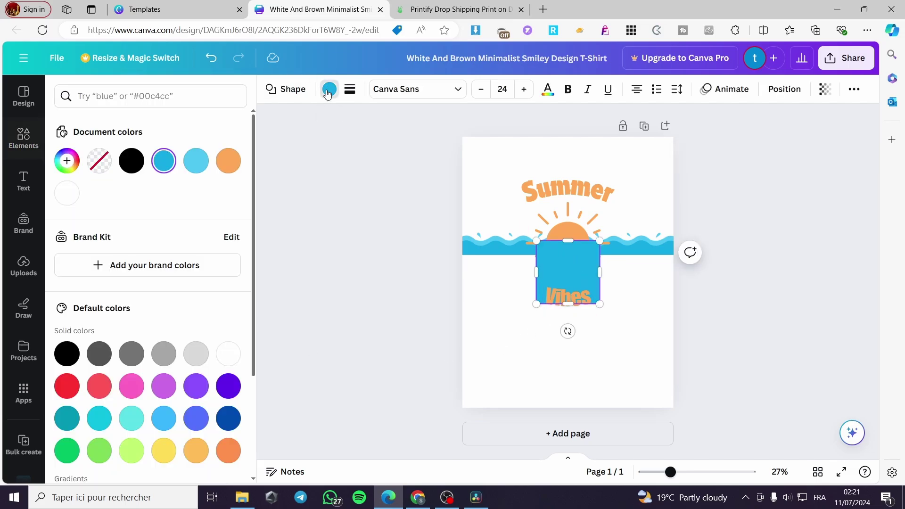
pyautogui.click(228, 354)
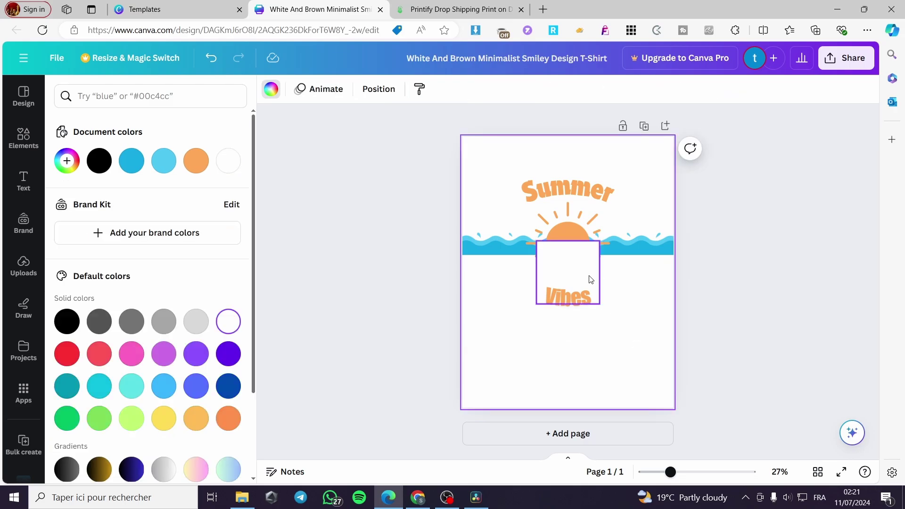
# Step: Cover the outer left end of the waves with the white square and place a duplicate over the outer right end
pyautogui.moveTo(584, 276); pyautogui.dragTo(500, 245)
pyautogui.click(556, 317)
pyautogui.click(489, 239)
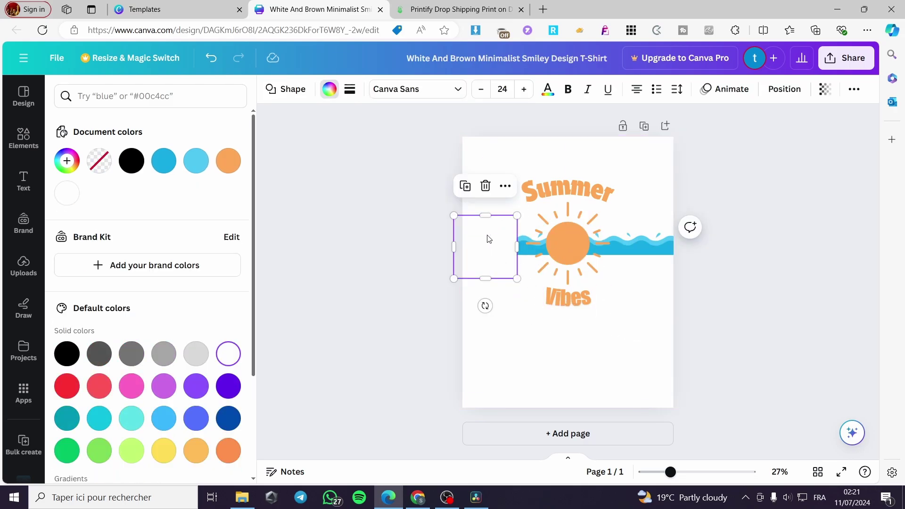
pyautogui.moveTo(489, 257); pyautogui.dragTo(655, 248)
pyautogui.click(746, 289)
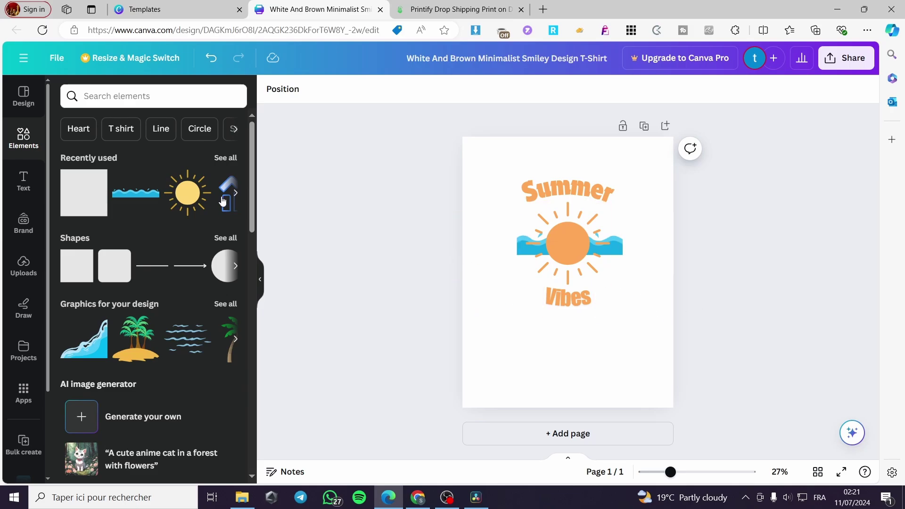
# Step: Search the elements library for "surfer" and list all the matching graphics
pyautogui.click(134, 97)
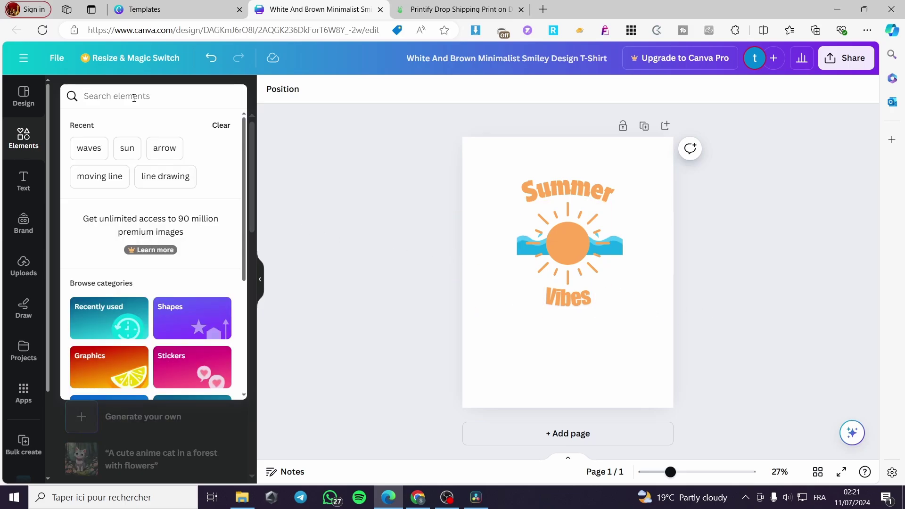
pyautogui.write('surf')
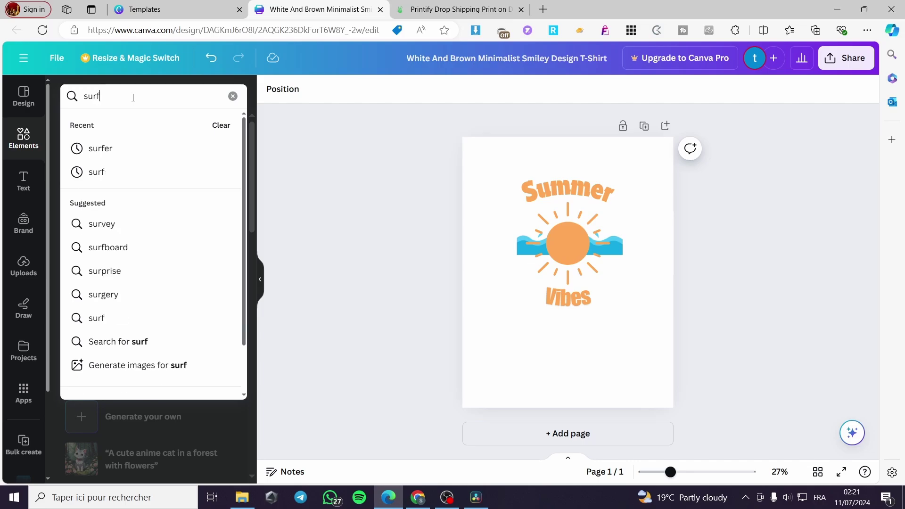
pyautogui.click(118, 149)
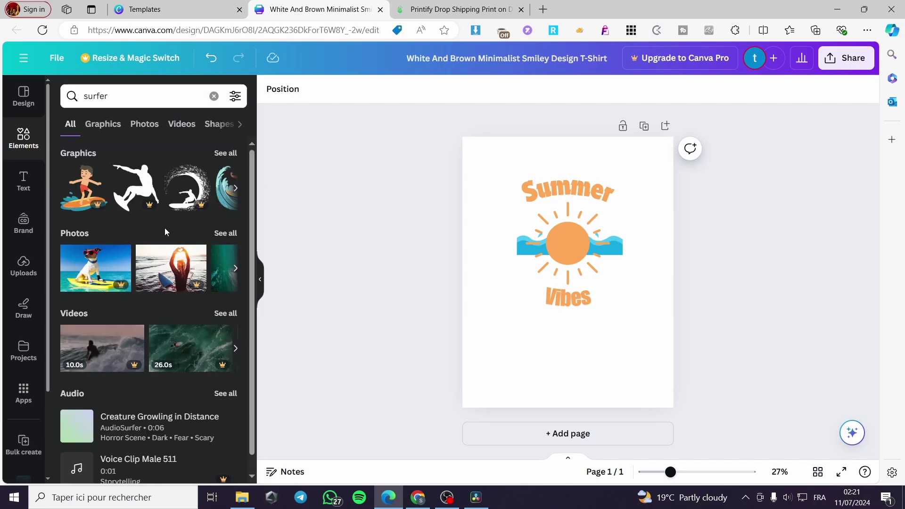
pyautogui.click(225, 153)
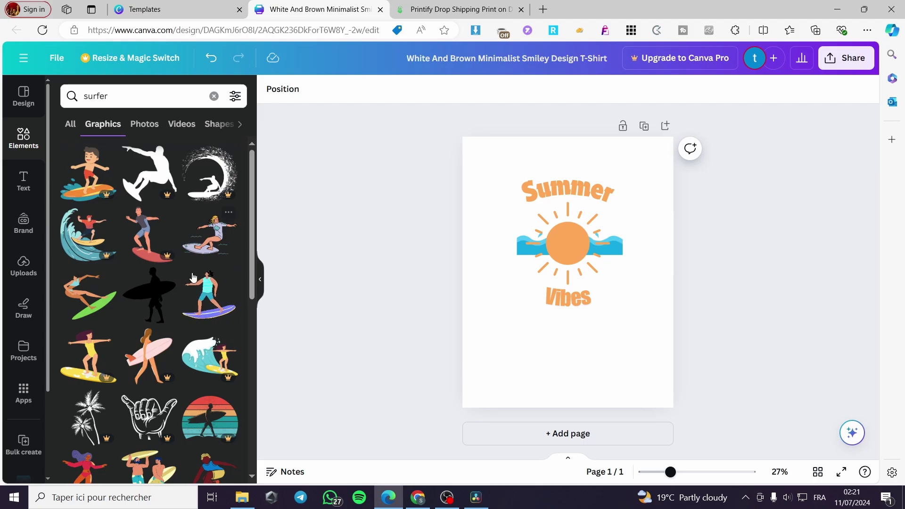
# Step: Add the black silhouette of a wave, surfer and palm trees, shrink it, and set it centered on top of "Summer"
pyautogui.scroll(-3, 195, 320)
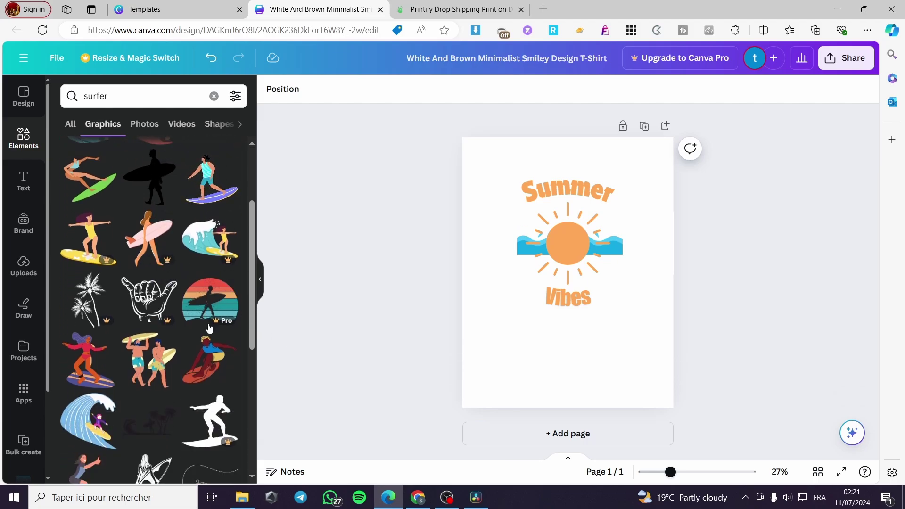
pyautogui.scroll(-3, 206, 309)
pyautogui.click(156, 308)
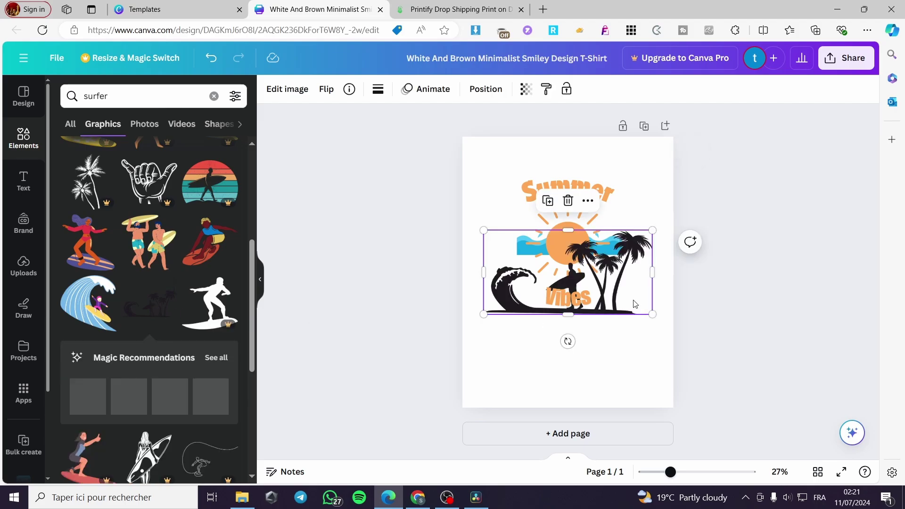
pyautogui.moveTo(652, 315); pyautogui.dragTo(513, 245)
pyautogui.scroll(5, 618, 301)
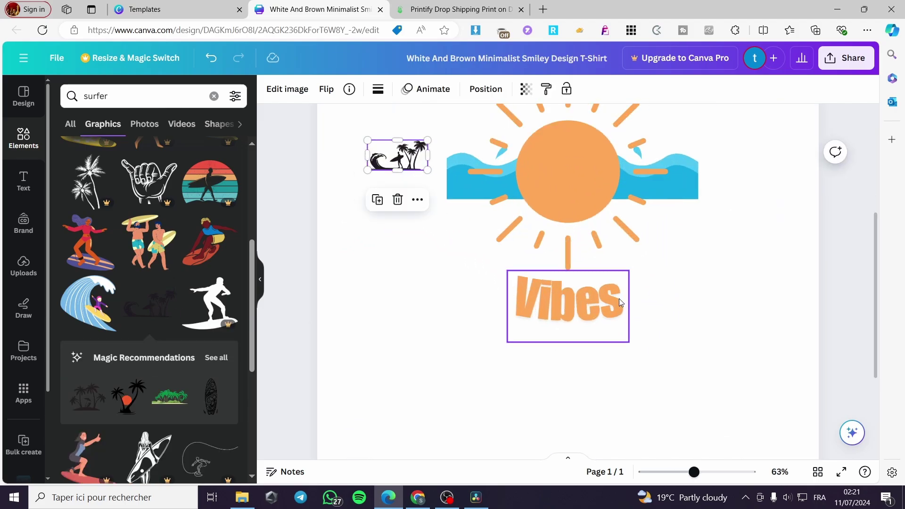
pyautogui.scroll(3, 417, 283)
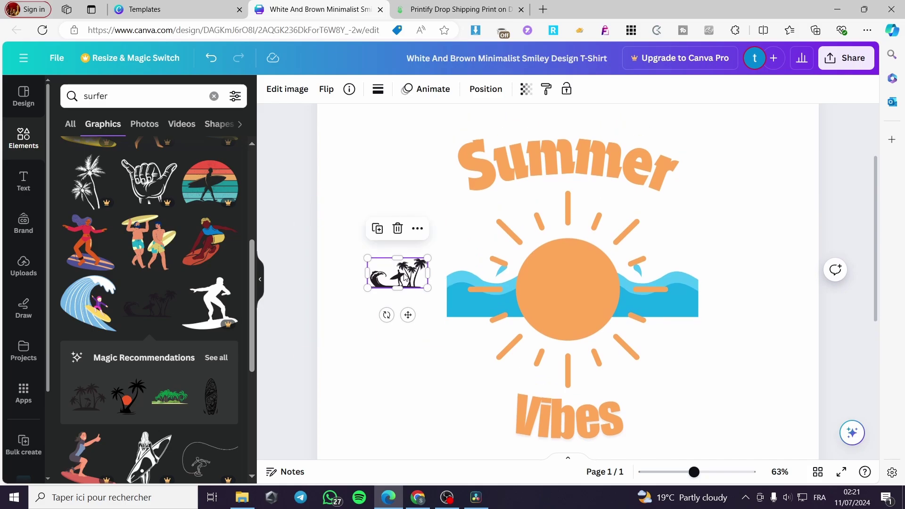
pyautogui.moveTo(404, 269); pyautogui.dragTo(580, 125)
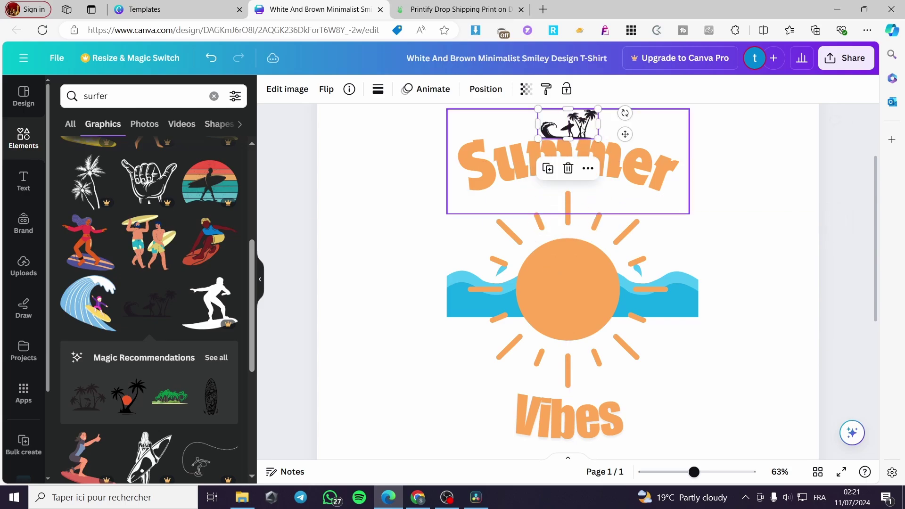
pyautogui.click(766, 208)
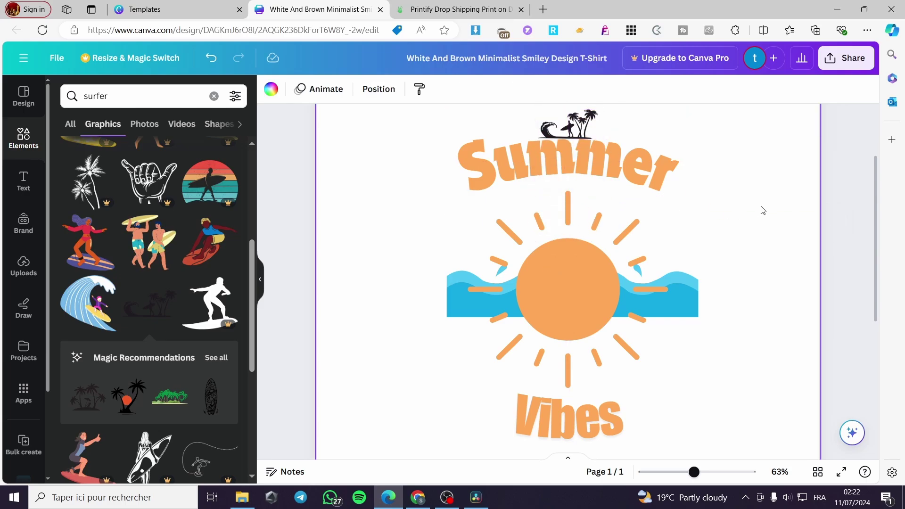
# Step: Look through the "surfer" graphics results for another graphic that suits the summer design
pyautogui.scroll(-5, 190, 316)
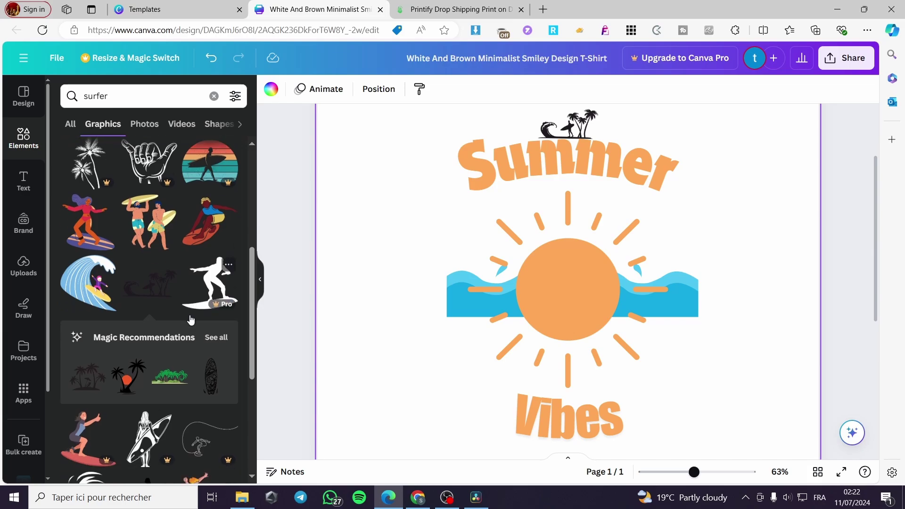
pyautogui.scroll(-4, 190, 316)
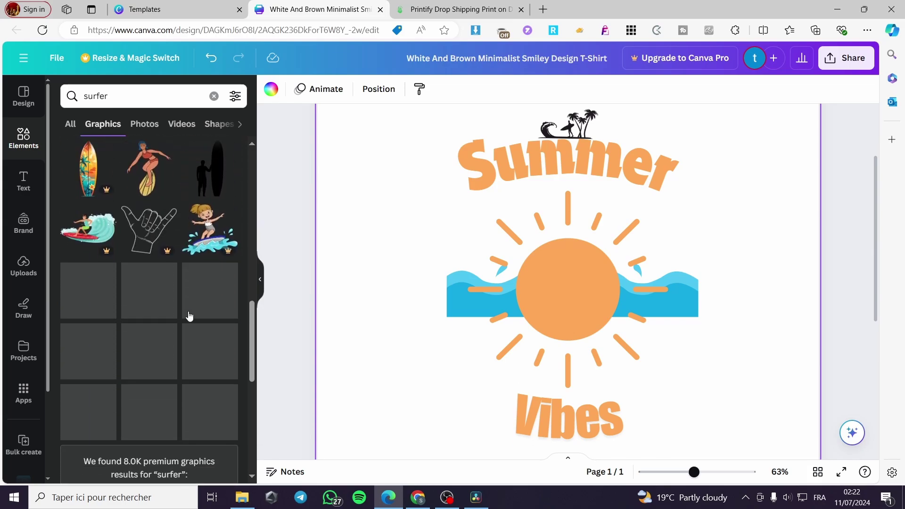
pyautogui.scroll(-5, 150, 303)
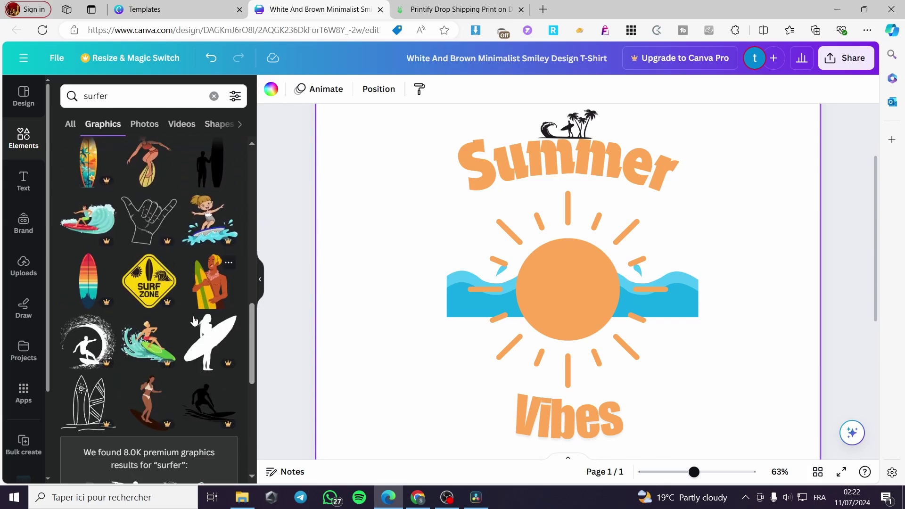
pyautogui.scroll(-3, 195, 321)
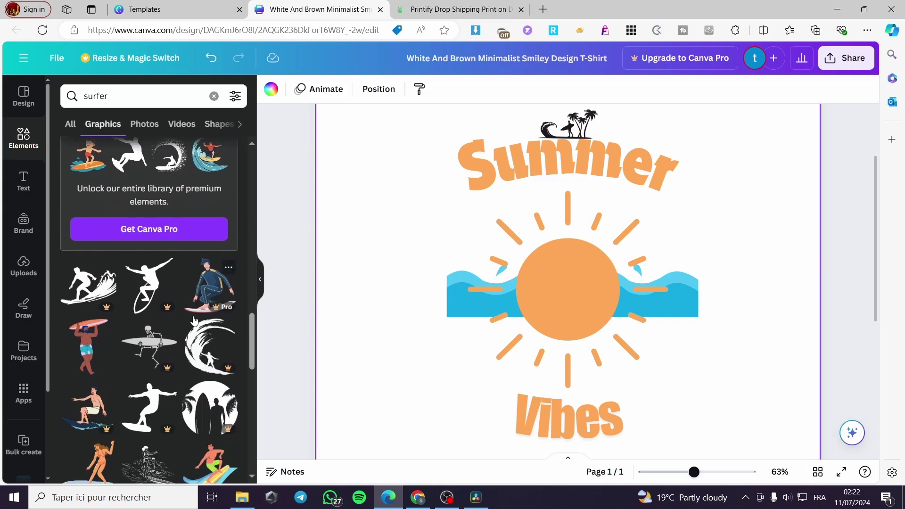
pyautogui.scroll(-5, 195, 321)
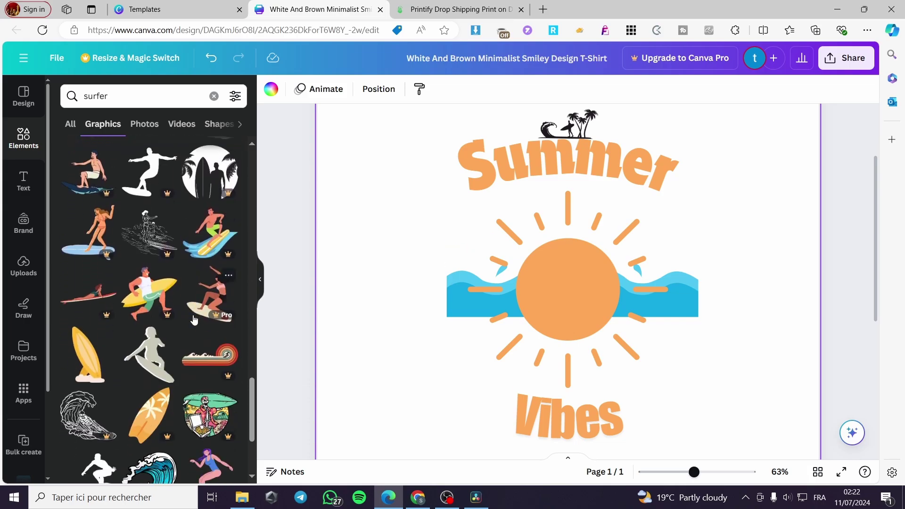
pyautogui.scroll(-1, 194, 321)
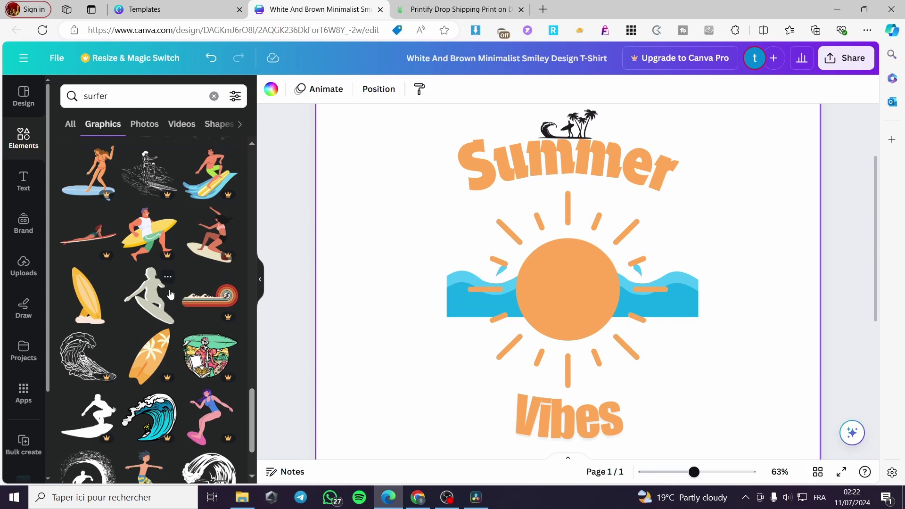
pyautogui.scroll(-3, 170, 292)
pyautogui.moveTo(169, 290); pyautogui.dragTo(867, 283)
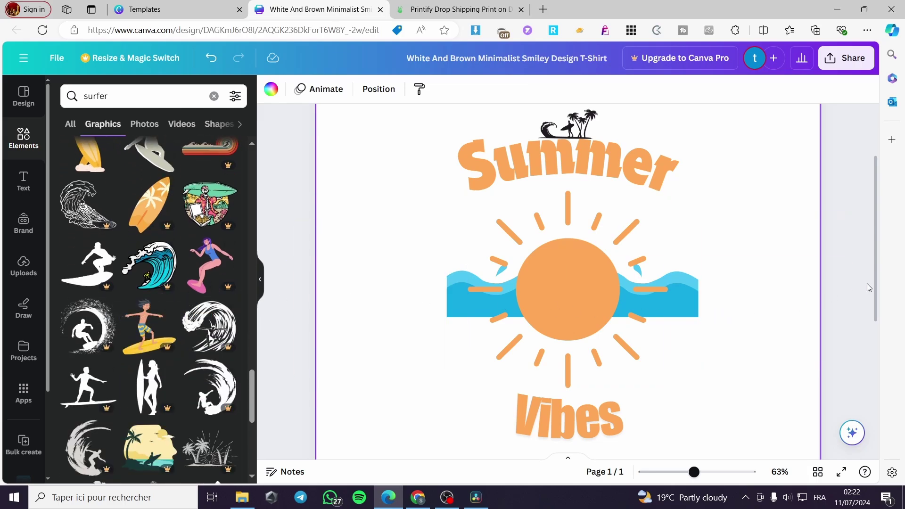
# Step: Group the "Summer" and "Vibes" texts with the sun and waves, and move the group down the page
pyautogui.scroll(-3, 839, 278)
pyautogui.scroll(-1, 777, 275)
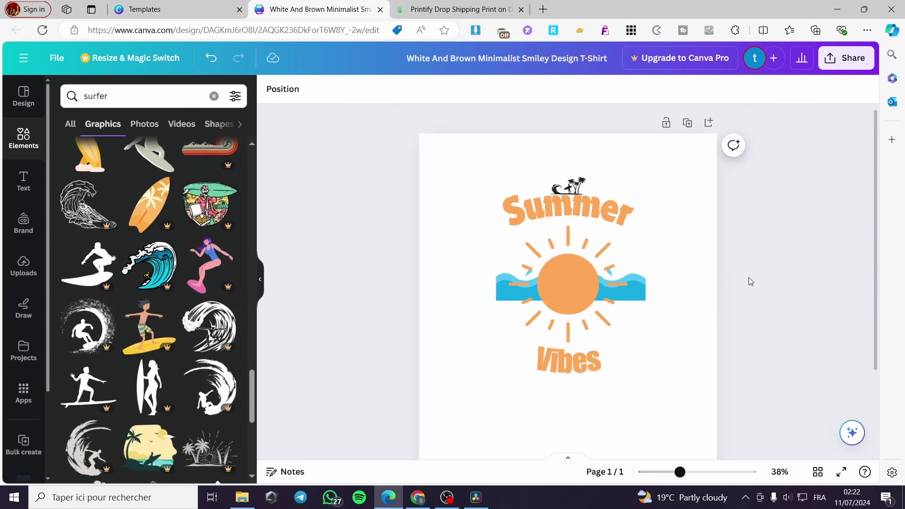
pyautogui.scroll(-1, 738, 271)
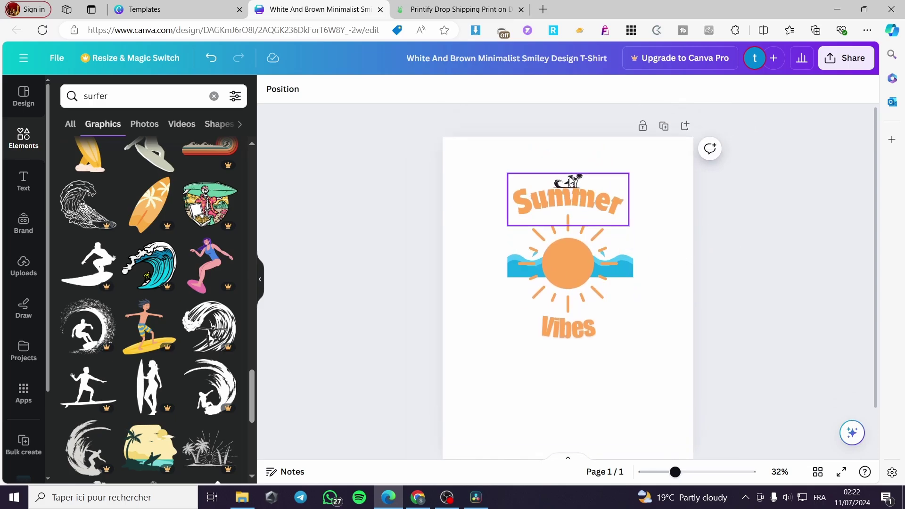
pyautogui.click(570, 181)
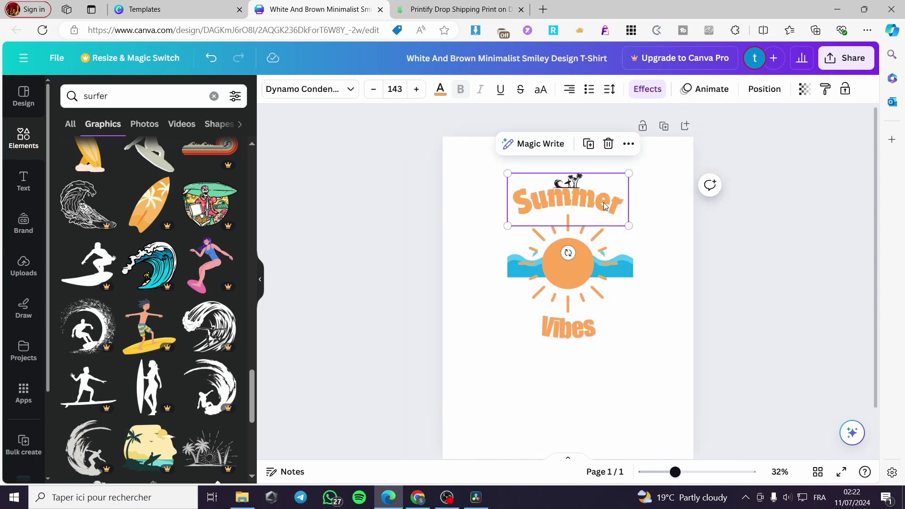
pyautogui.click(572, 337)
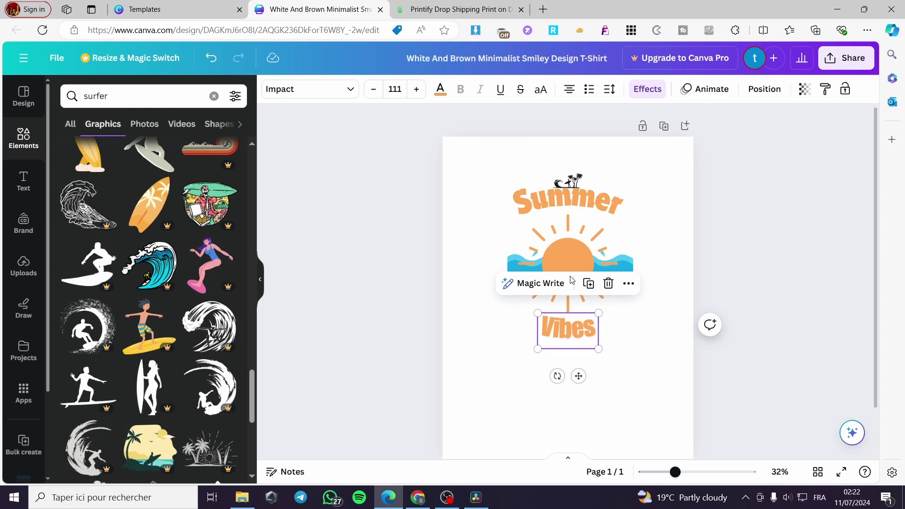
pyautogui.keyDown('shift'); pyautogui.click(575, 253); pyautogui.keyUp('shift')
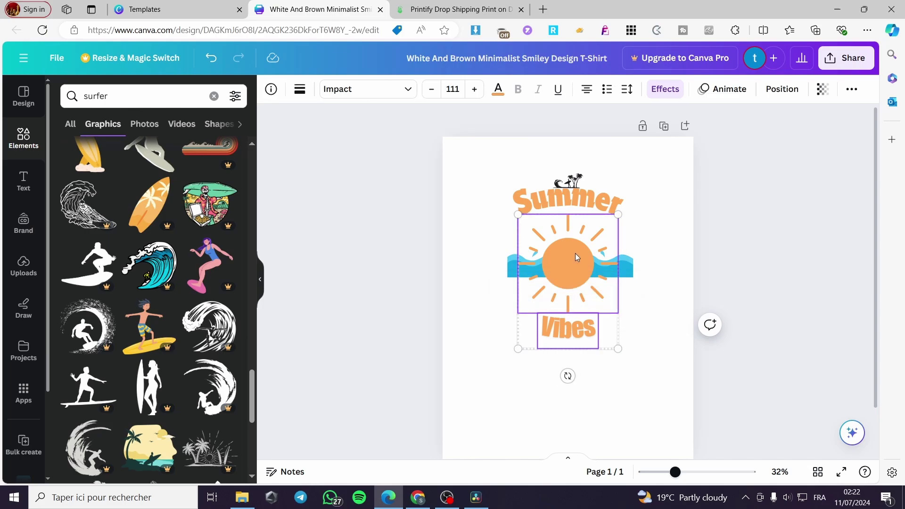
pyautogui.keyDown('shift'); pyautogui.click(629, 262); pyautogui.keyUp('shift')
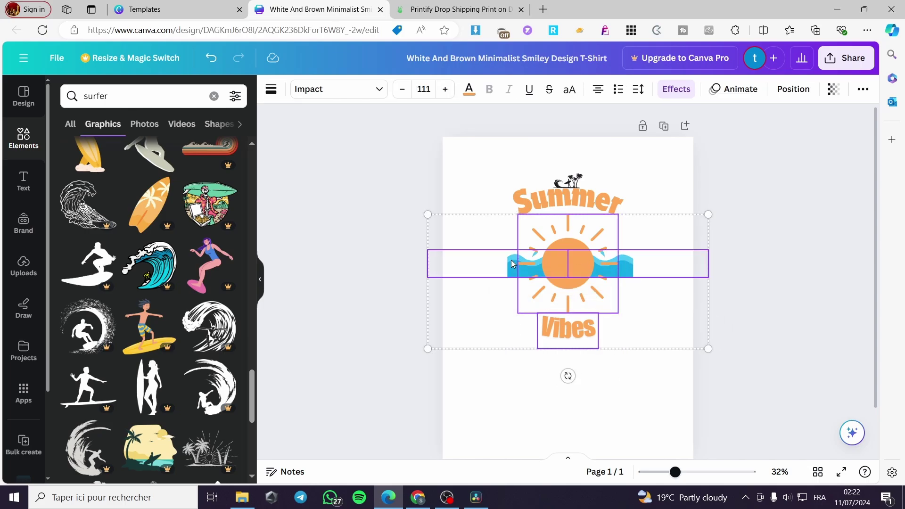
pyautogui.keyDown('shift'); pyautogui.click(599, 204); pyautogui.keyUp('shift')
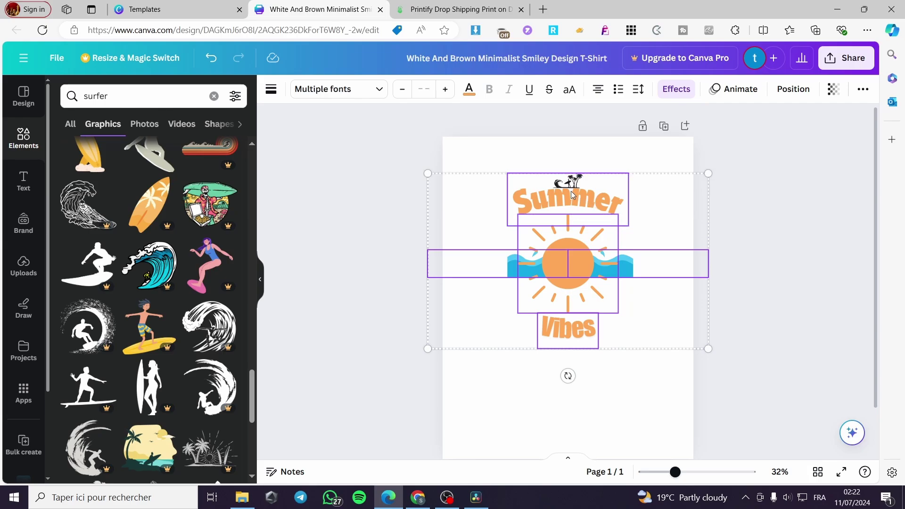
pyautogui.keyDown('shift'); pyautogui.click(572, 185); pyautogui.keyUp('shift')
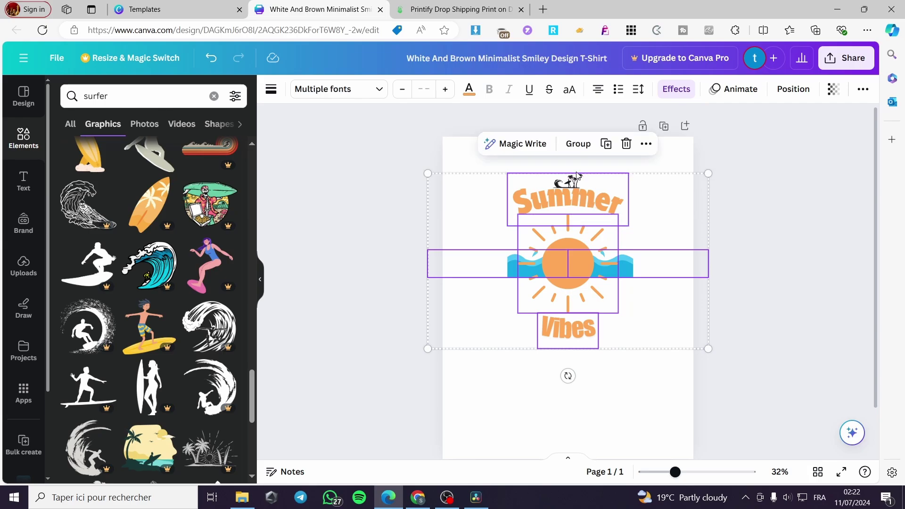
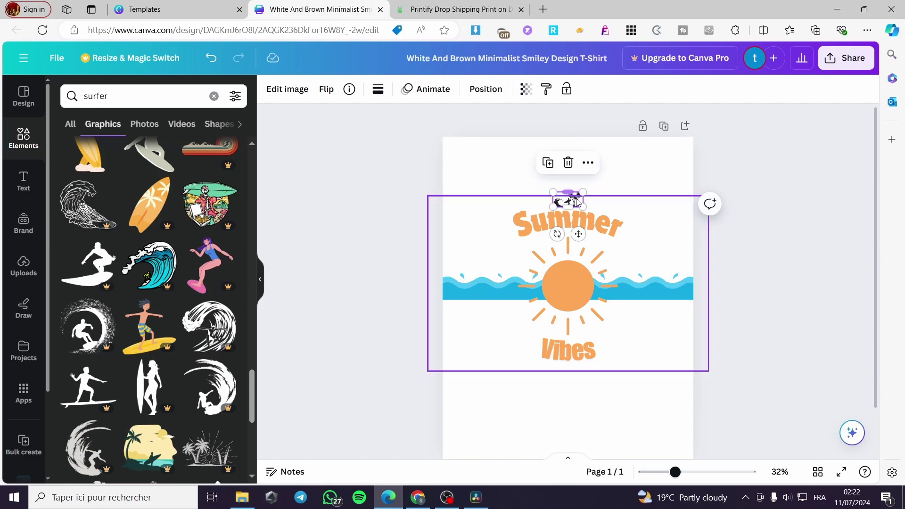
# Step: Group the surfer silhouette with the rest of the artwork and shift the whole group slightly farther down the page
pyautogui.keyDown('shift'); pyautogui.click(579, 228); pyautogui.keyUp('shift')
pyautogui.click(537, 162)
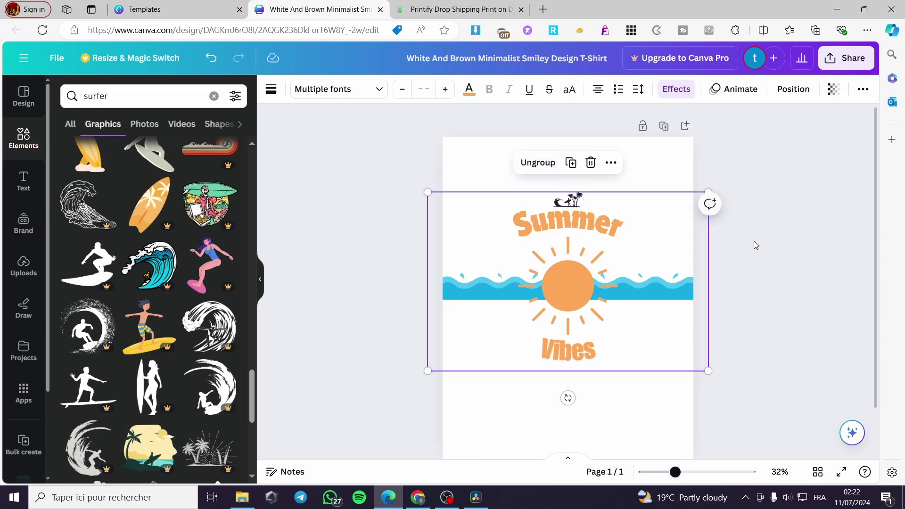
pyautogui.moveTo(593, 252)
pyautogui.mouseDown()
pyautogui.moveTo(622, 258)
pyautogui.moveTo(585, 237)
pyautogui.moveTo(577, 250)
pyautogui.moveTo(589, 241)
pyautogui.moveTo(589, 188)
pyautogui.moveTo(594, 259)
pyautogui.mouseUp()
pyautogui.scroll(-1, 800, 275)
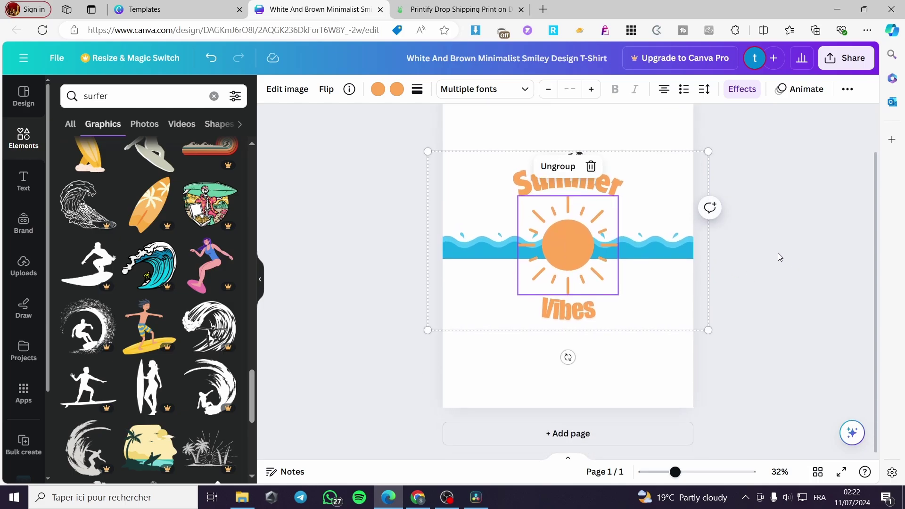
pyautogui.click(779, 270)
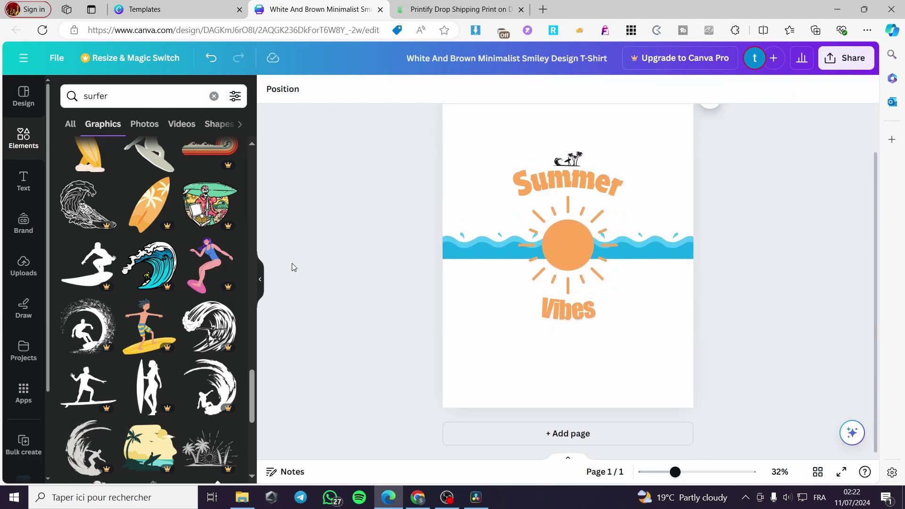
# Step: Add a new square shape over the artwork and fill it with the white document color
pyautogui.click(21, 138)
pyautogui.click(132, 194)
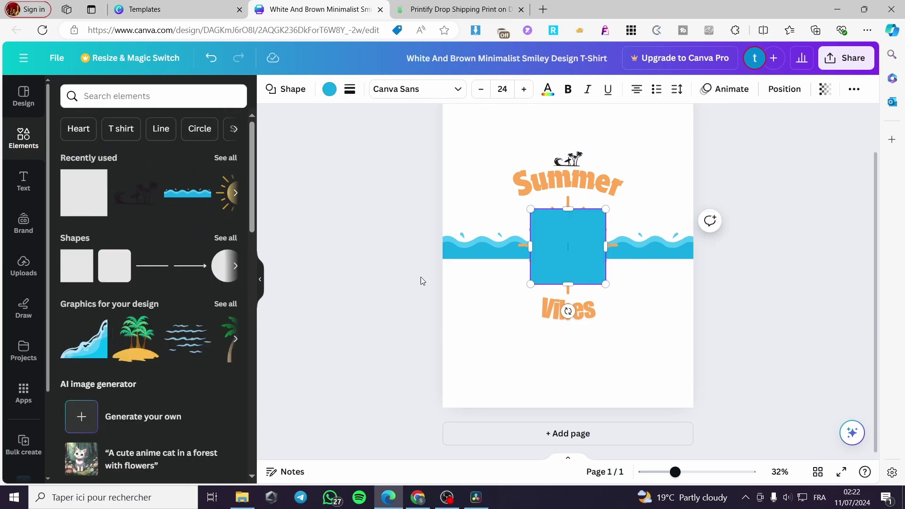
pyautogui.click(330, 89)
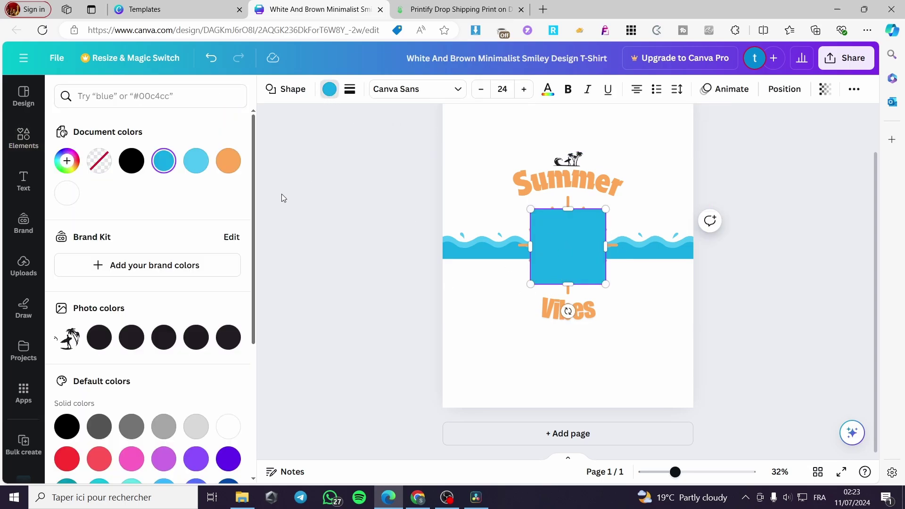
pyautogui.click(75, 192)
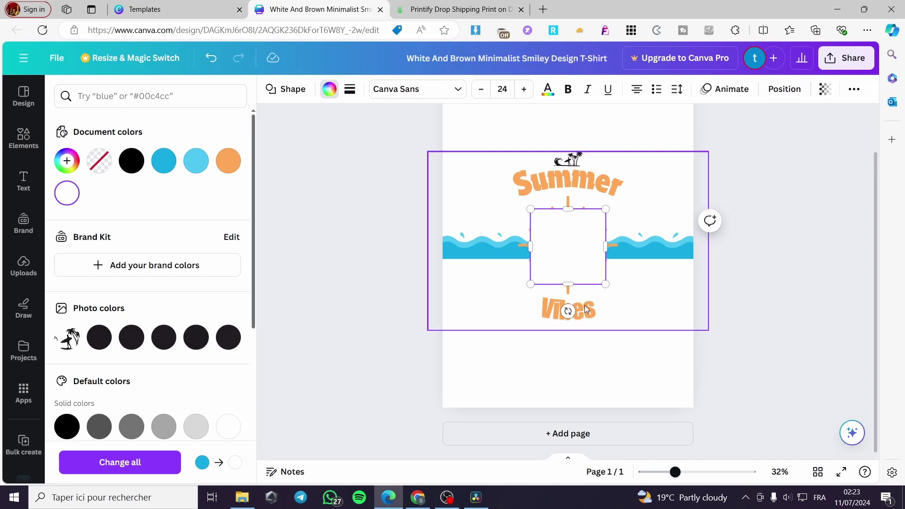
pyautogui.press('Escape')
pyautogui.click(723, 296)
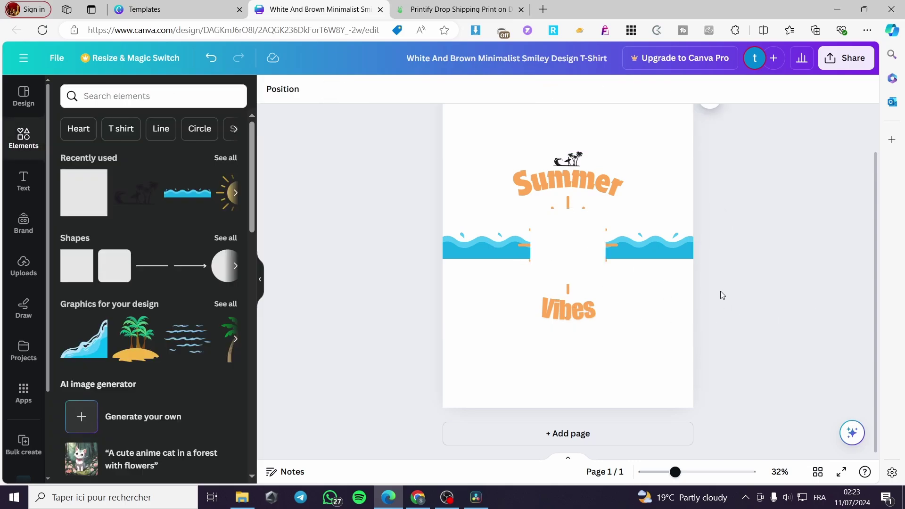
# Step: Cover the outer ends of the waves on both sides of the sun with white squares
pyautogui.click(558, 255)
pyautogui.moveTo(558, 254); pyautogui.dragTo(681, 245)
pyautogui.click(764, 263)
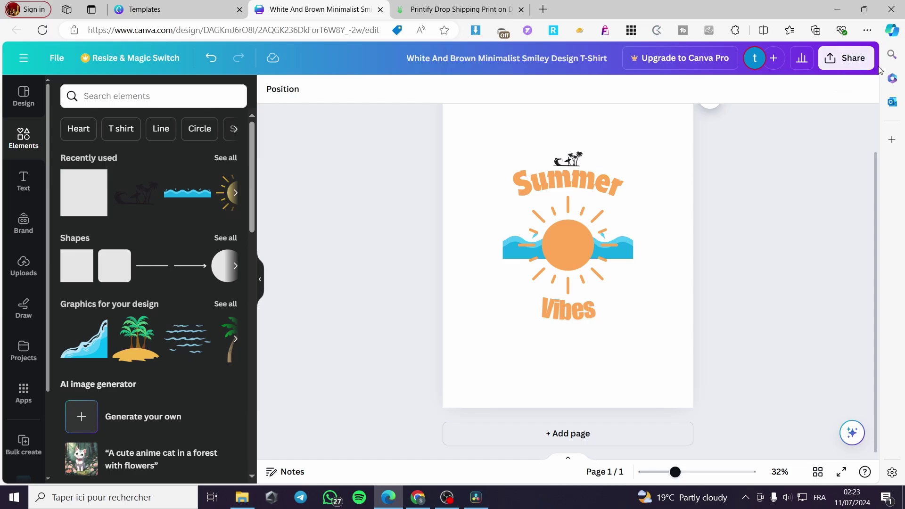
# Step: Download the finished T-shirt design as a PNG file
pyautogui.click(851, 60)
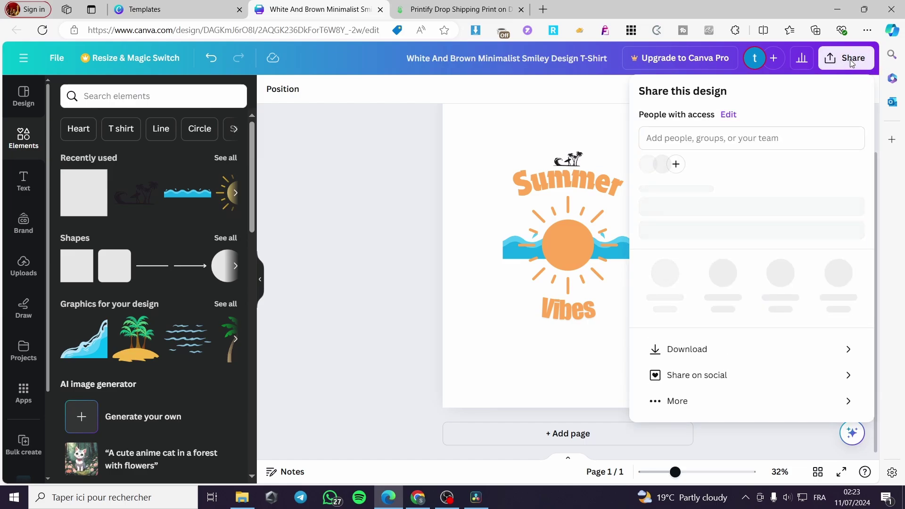
pyautogui.click(708, 348)
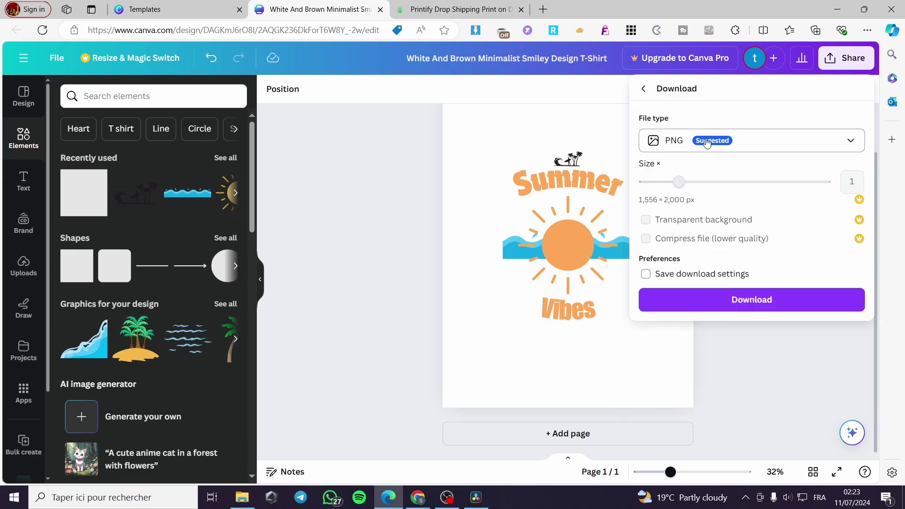
pyautogui.click(750, 306)
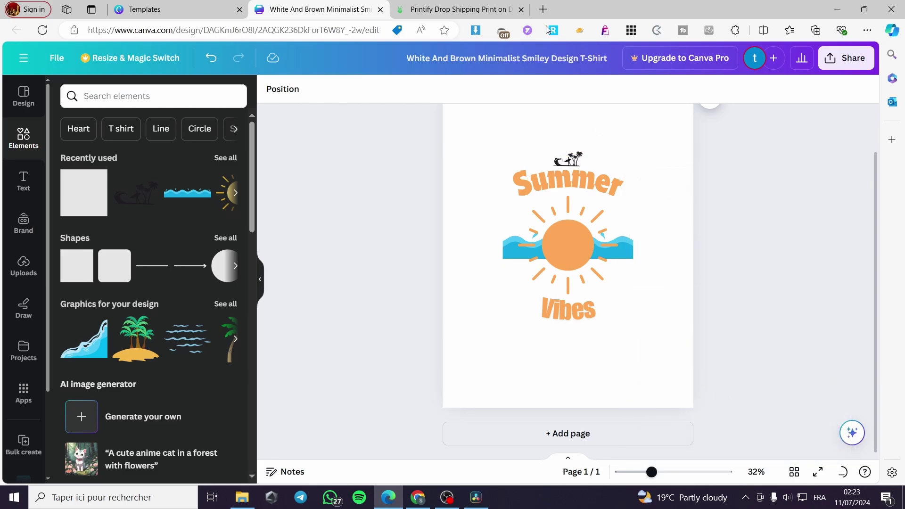
# Step: Open the Google home page in a new browser tab
pyautogui.click(545, 9)
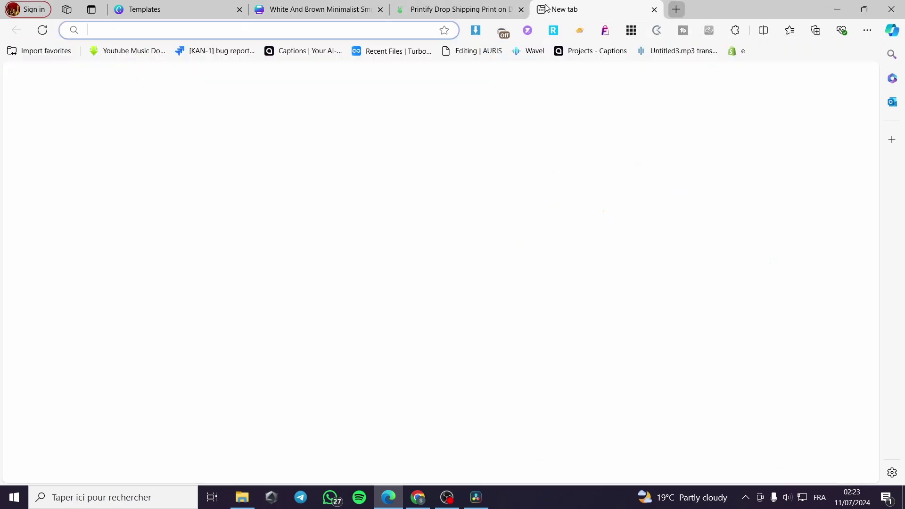
pyautogui.write('g')
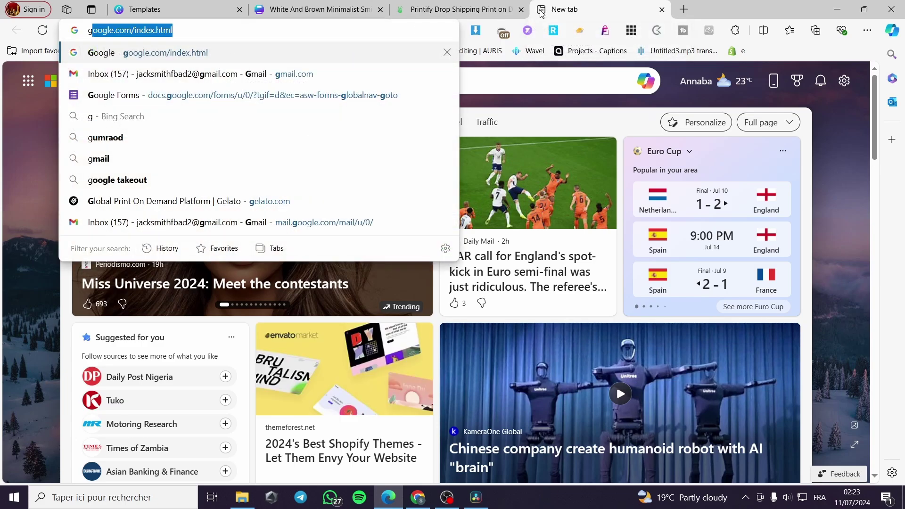
pyautogui.write('oog')
pyautogui.press('Return')
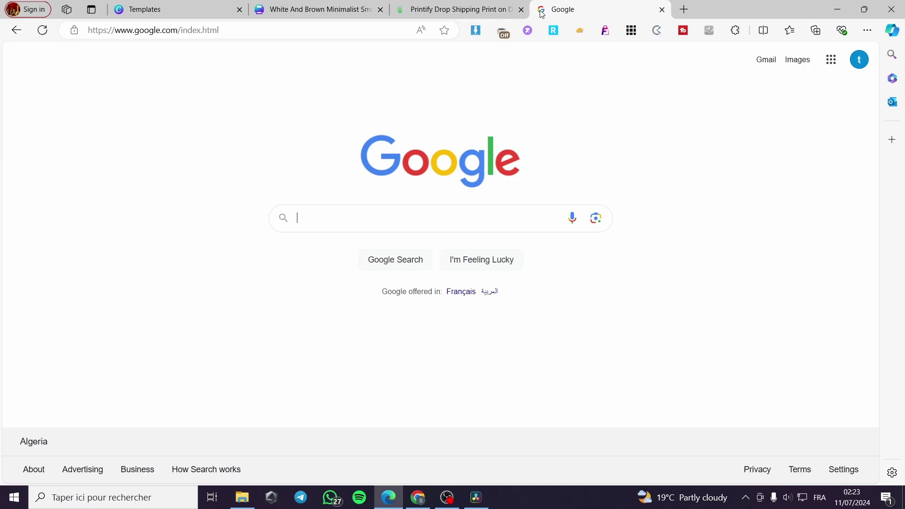
# Step: Search Google for "remove bg" and open the remove.bg website
pyautogui.write('r')
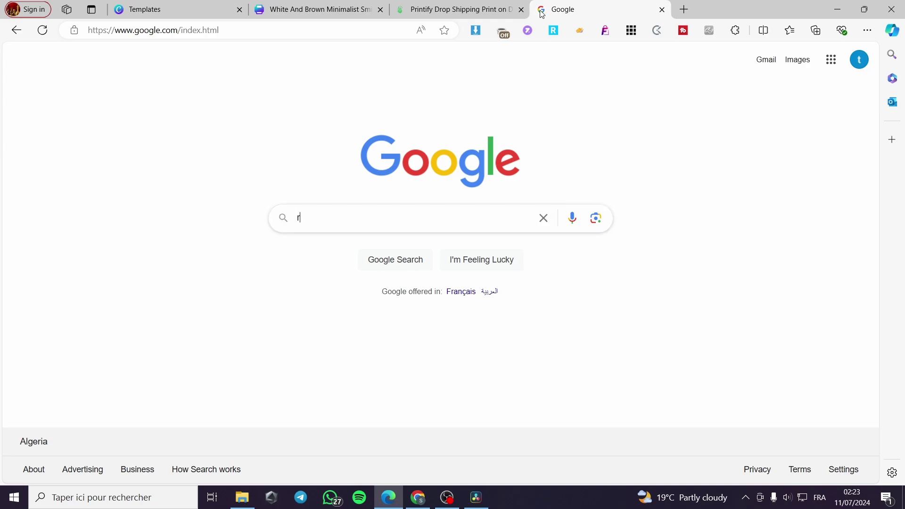
pyautogui.write('emove')
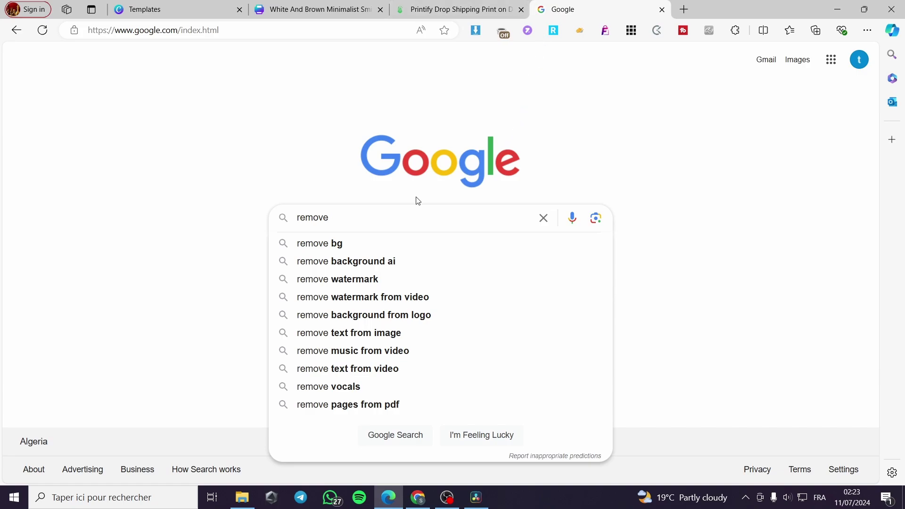
pyautogui.click(353, 252)
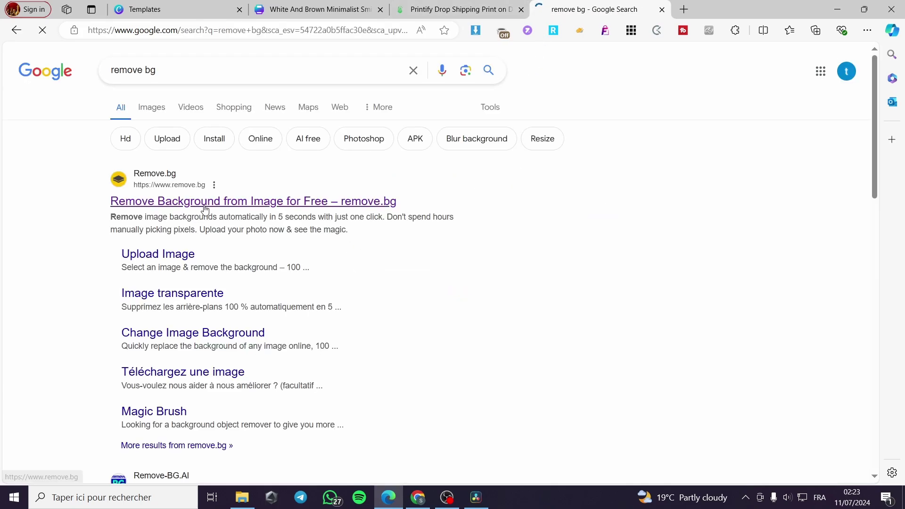
pyautogui.click(203, 209)
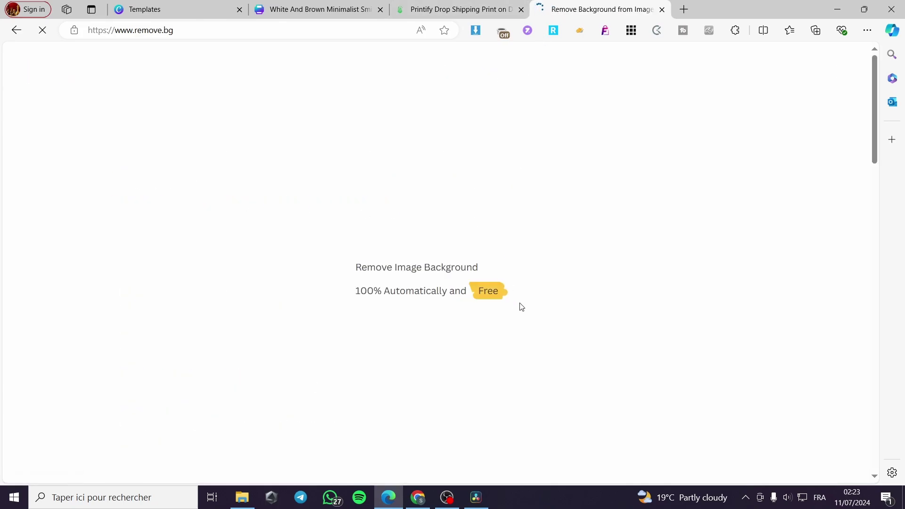
# Step: Upload the "White And Brown Minimalist Smiley Design T-Shirt" image and download its background-free version at standard resolution
pyautogui.click(604, 292)
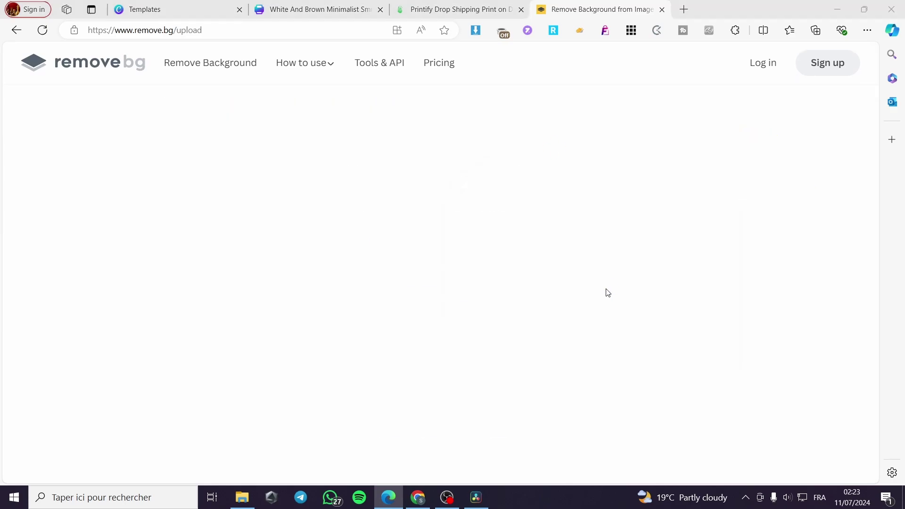
pyautogui.click(341, 169)
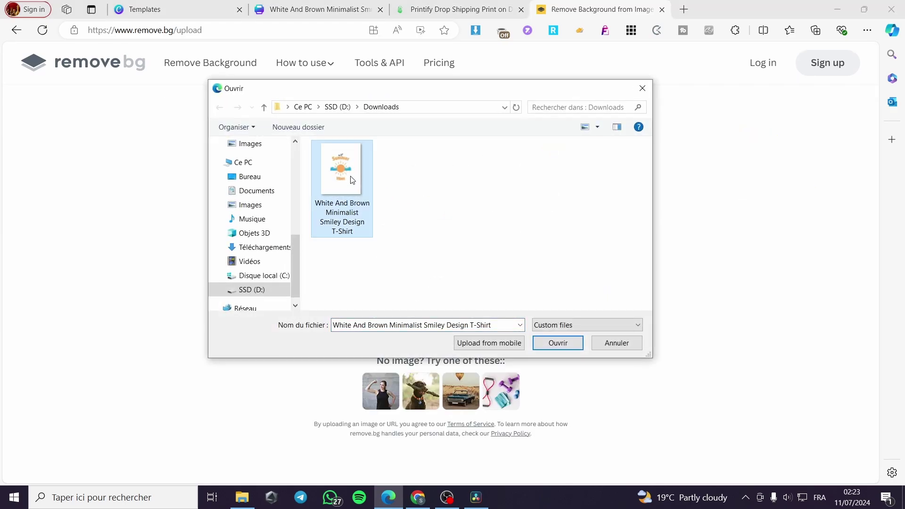
pyautogui.click(557, 341)
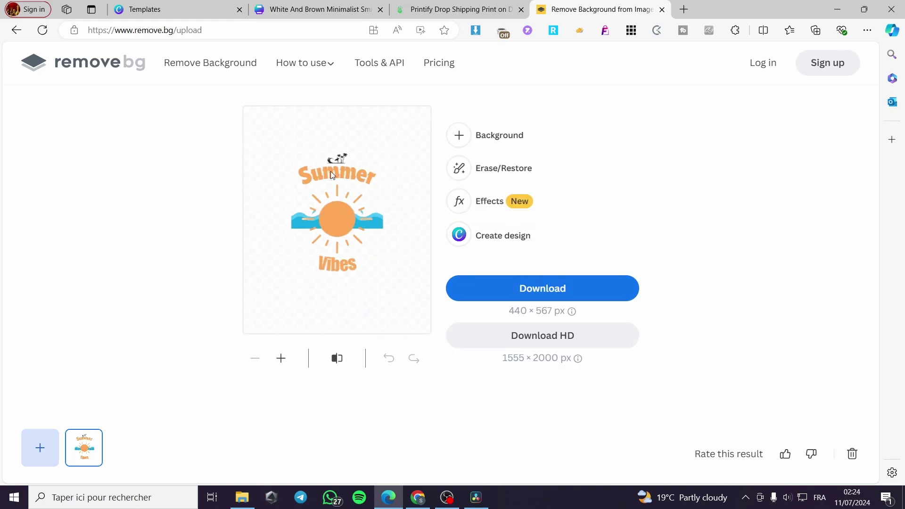
pyautogui.click(560, 294)
# Step: Request the HD download and sign up for a free remove.bg account using the first listed Google account
pyautogui.click(561, 344)
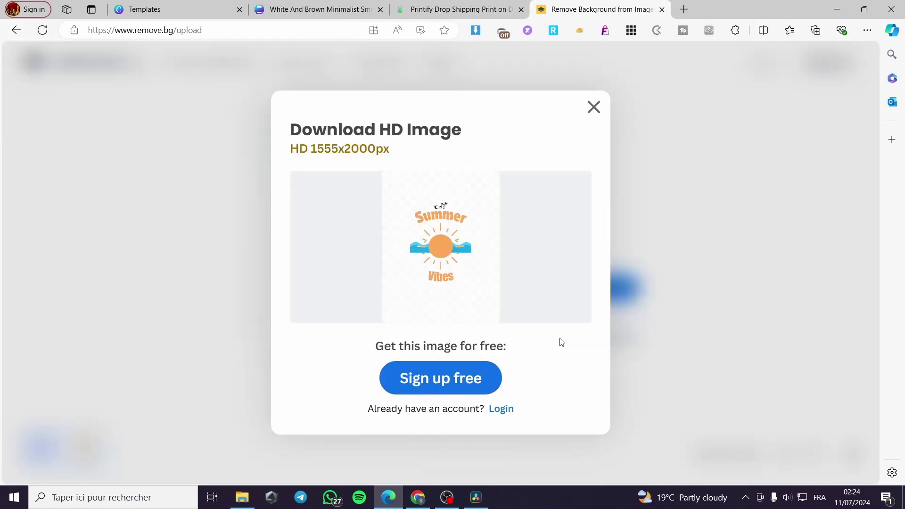
pyautogui.click(478, 380)
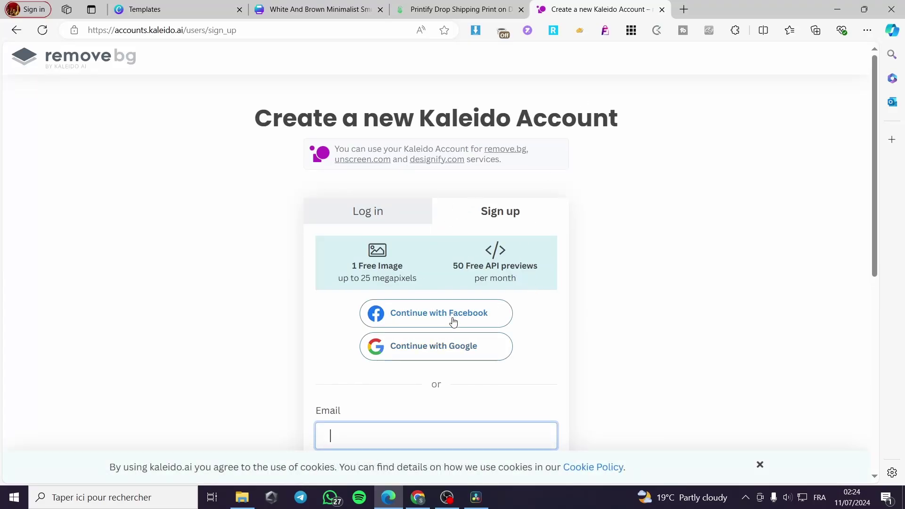
pyautogui.click(468, 347)
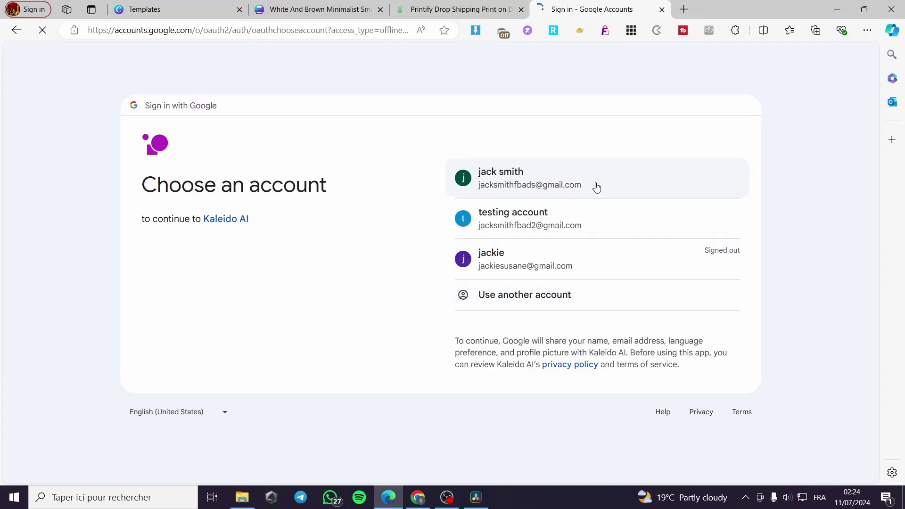
pyautogui.click(596, 186)
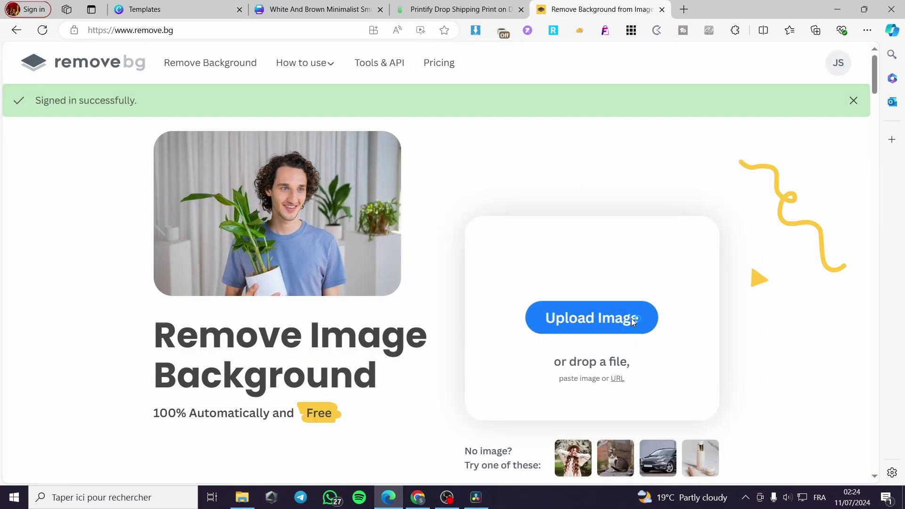
# Step: Upload the original T-shirt design again and try to download its background-free version in HD
pyautogui.click(632, 321)
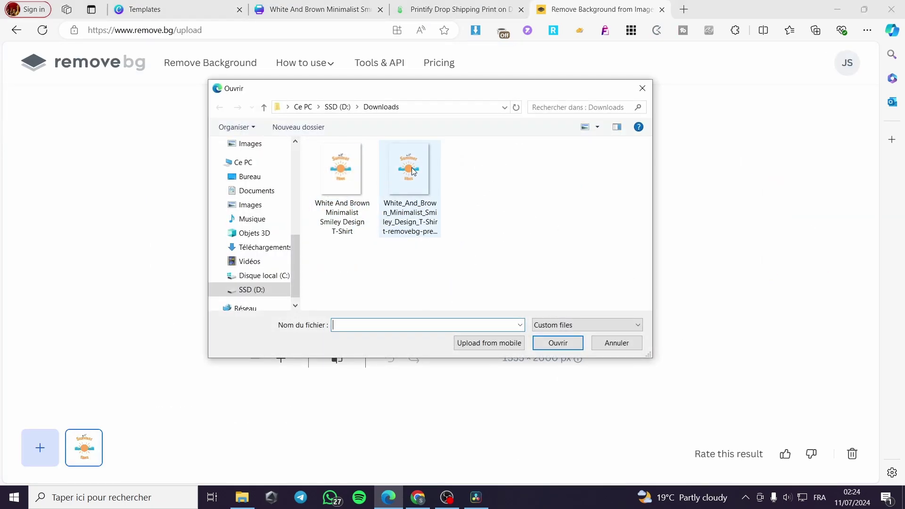
pyautogui.click(341, 170)
pyautogui.click(574, 344)
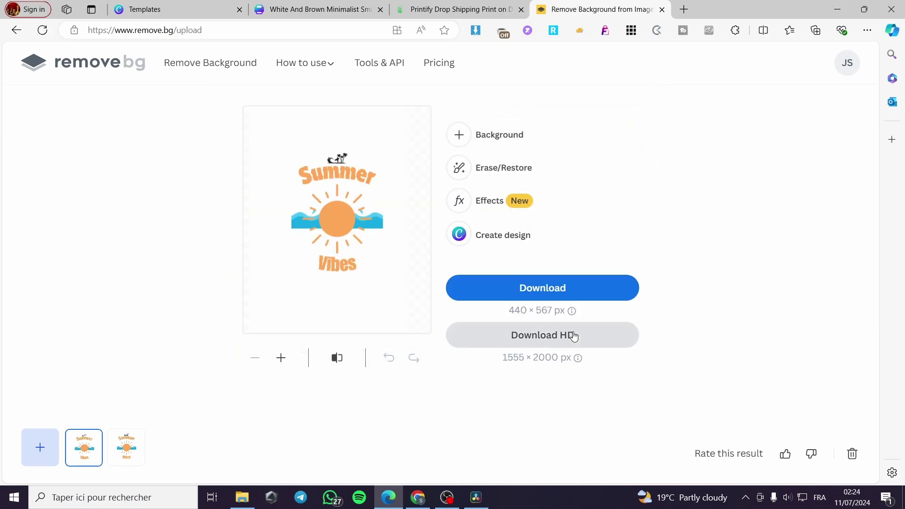
pyautogui.click(589, 336)
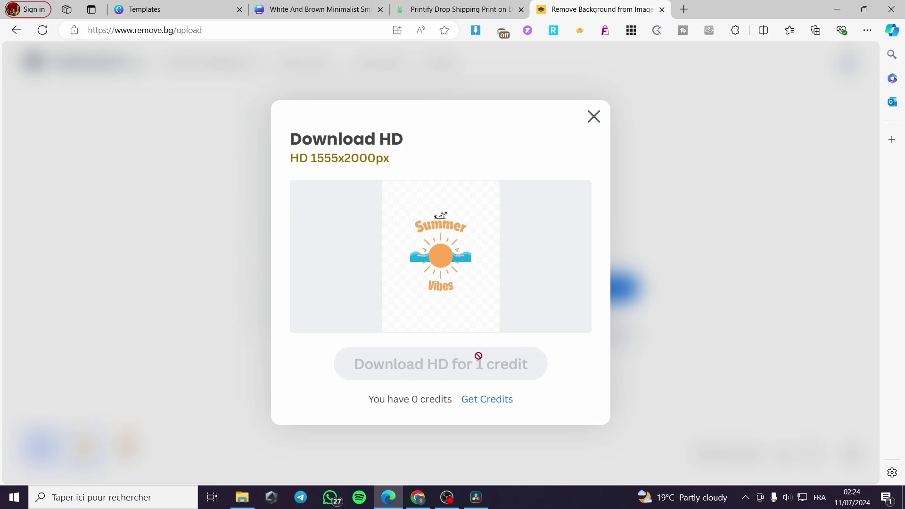
pyautogui.click(595, 117)
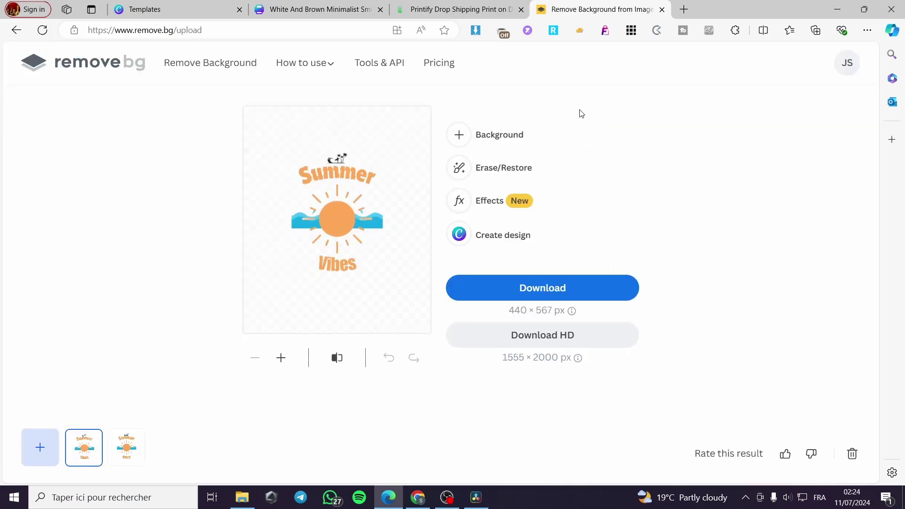
# Step: Close remove.bg, return to Printify and open the Unisex Jersey Short Sleeve Tee from the men's T-shirts catalog
pyautogui.click(662, 9)
pyautogui.click(460, 10)
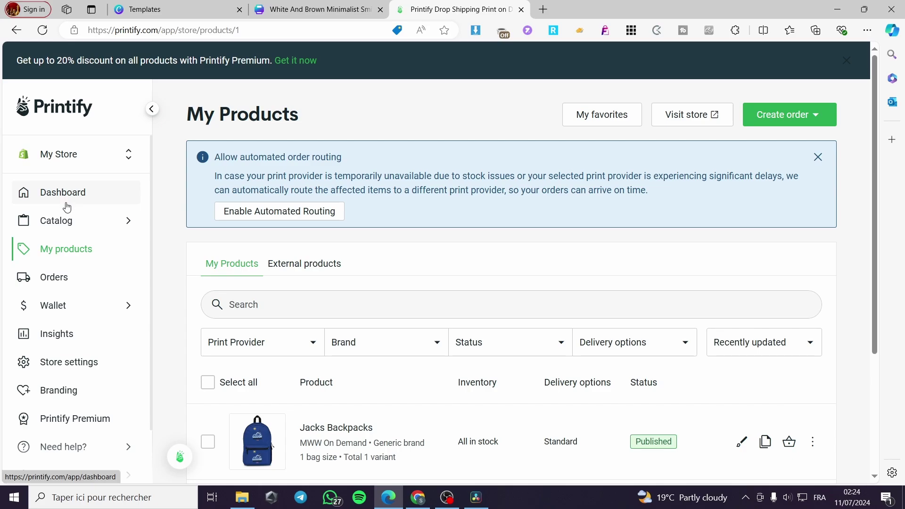
pyautogui.moveTo(63, 225)
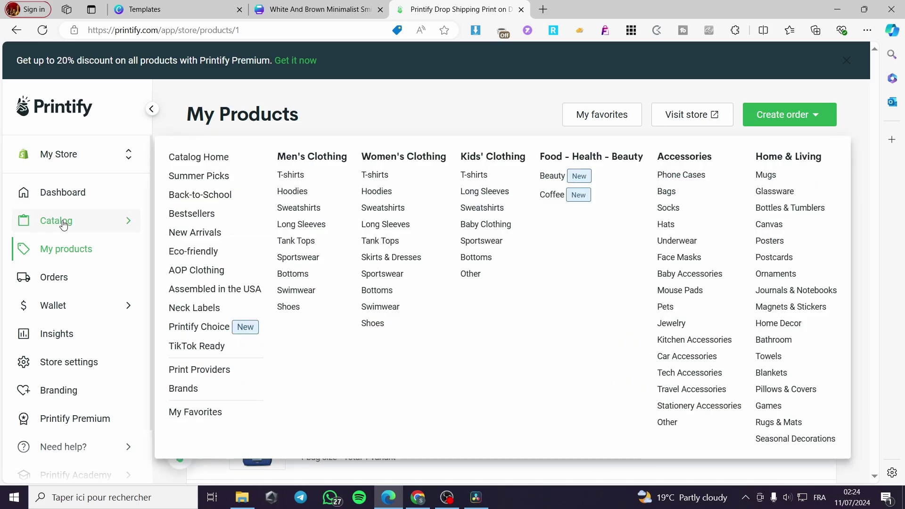
pyautogui.click(291, 175)
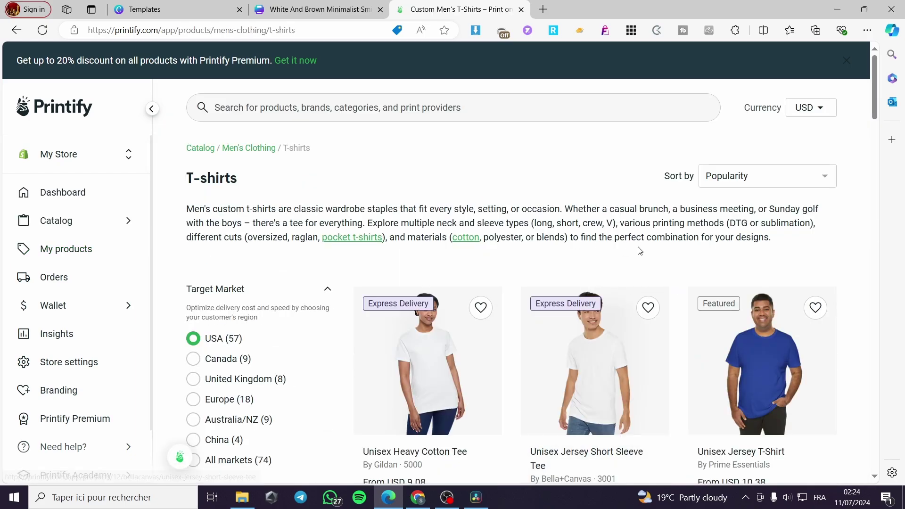
pyautogui.scroll(-2, 862, 265)
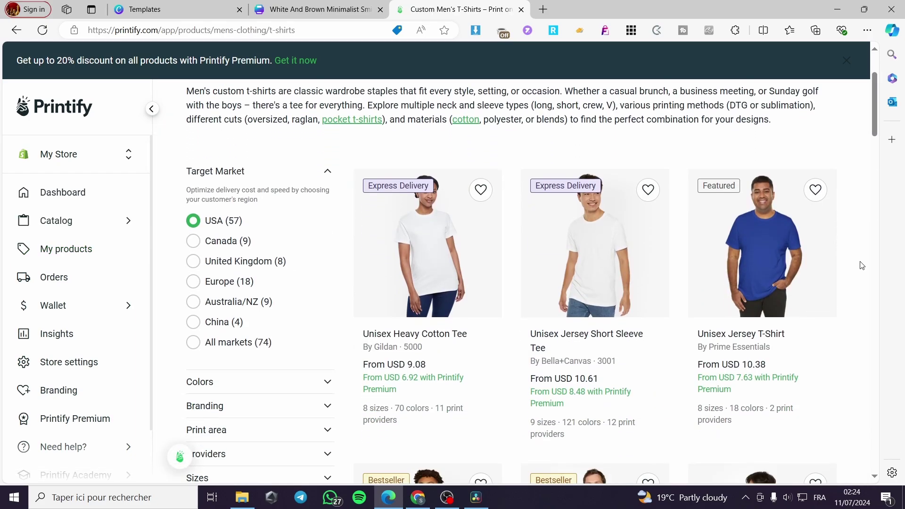
pyautogui.click(609, 258)
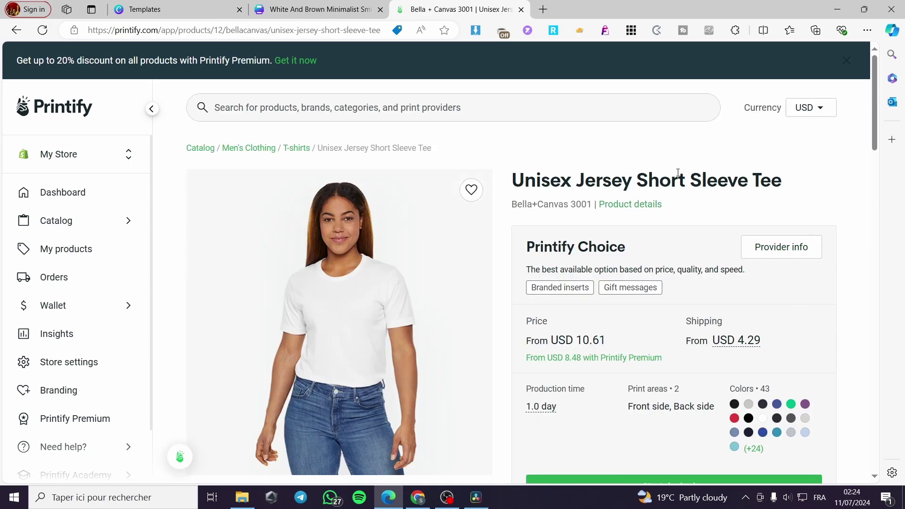
# Step: Look through the tee's back, side and male model photos, and start designing the product
pyautogui.scroll(-3, 561, 222)
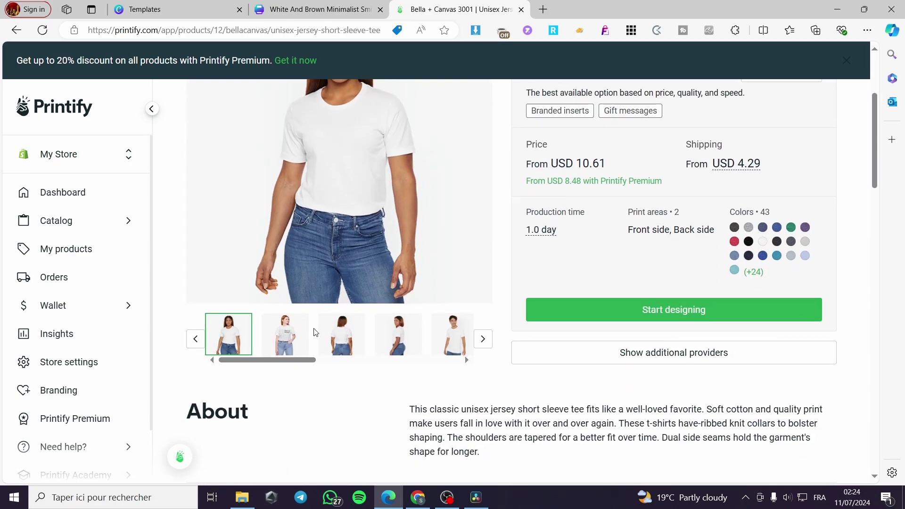
pyautogui.click(342, 335)
pyautogui.click(398, 335)
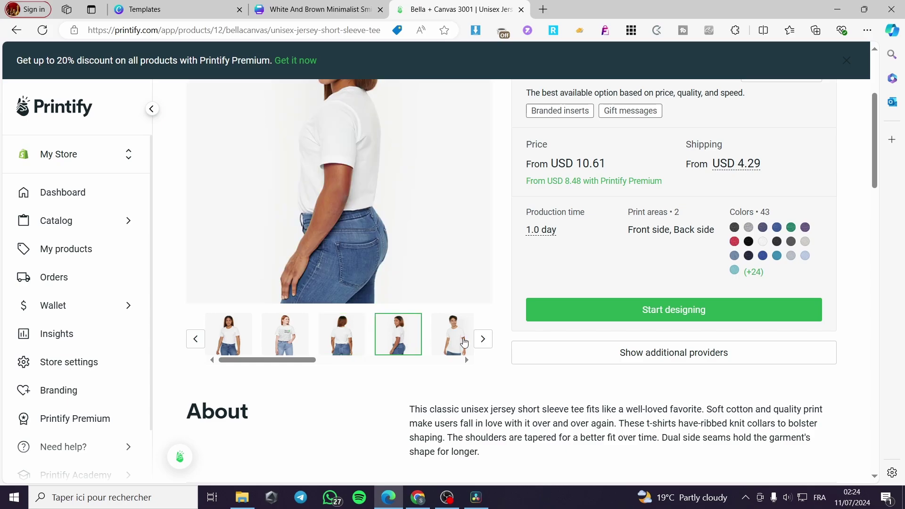
pyautogui.click(465, 343)
pyautogui.scroll(3, 572, 245)
pyautogui.scroll(-1, 747, 258)
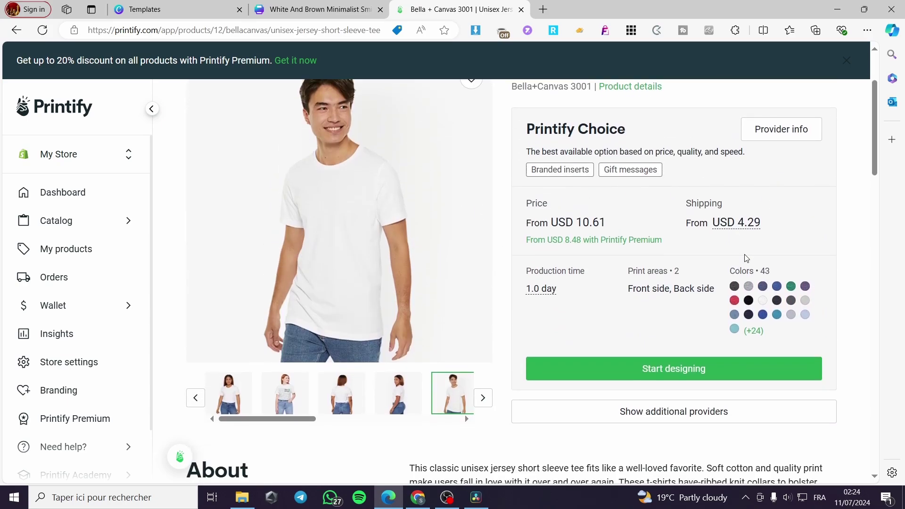
pyautogui.click(738, 370)
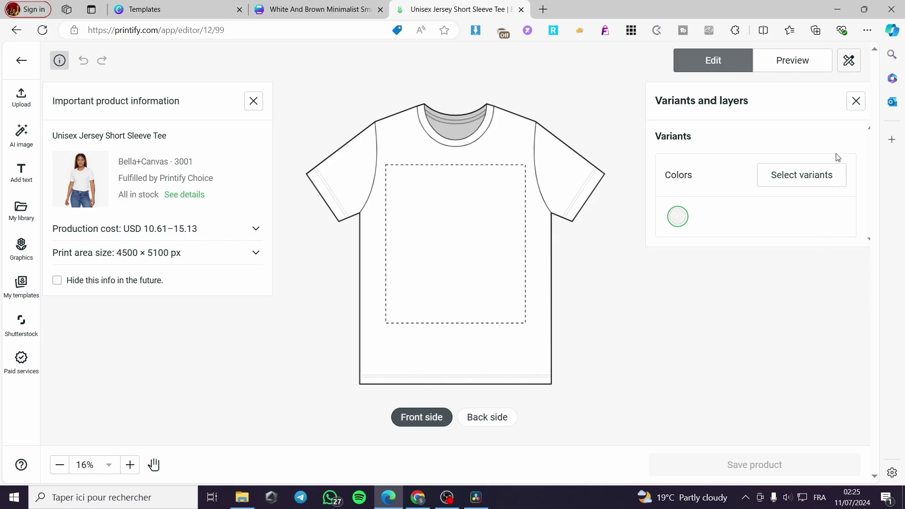
# Step: Check the shirt's front and back sides, and upload the removebg version of the design from the device to the front side
pyautogui.scroll(1, 523, 342)
pyautogui.scroll(-1, 585, 335)
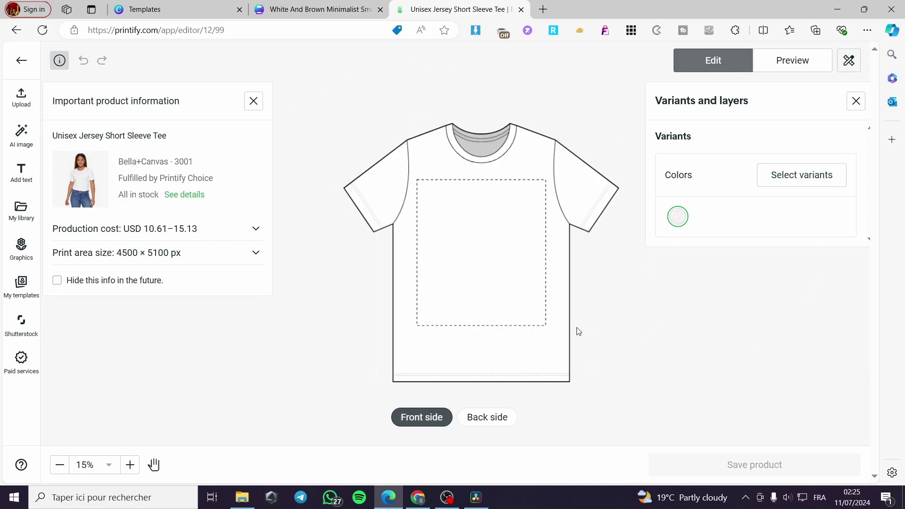
pyautogui.scroll(1, 566, 330)
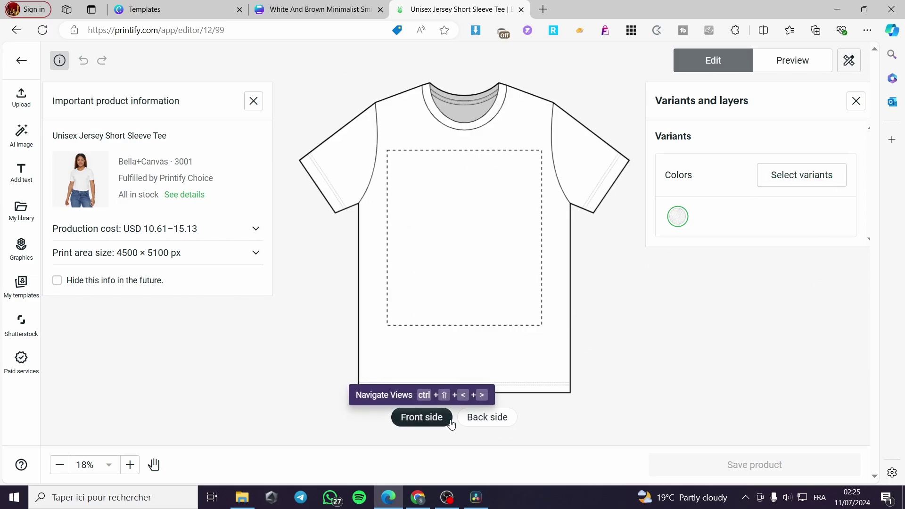
pyautogui.click(485, 418)
pyautogui.click(437, 420)
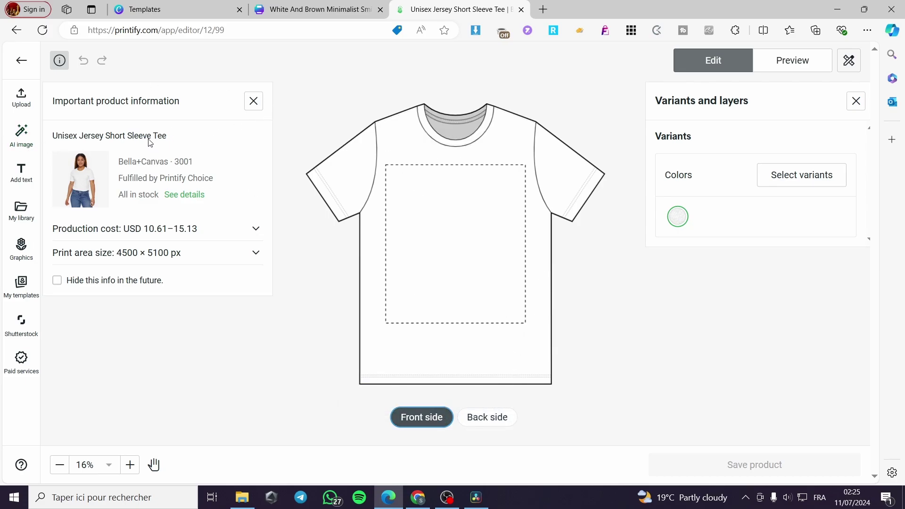
pyautogui.click(21, 99)
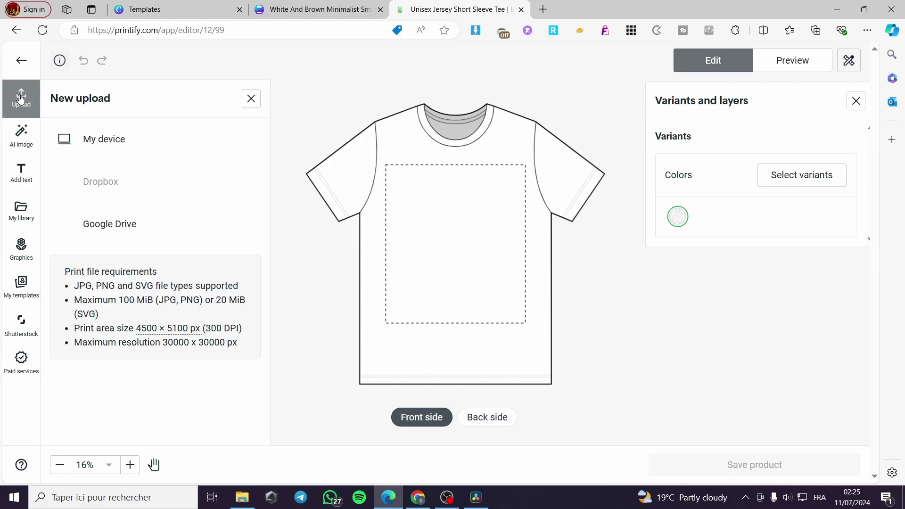
pyautogui.click(136, 141)
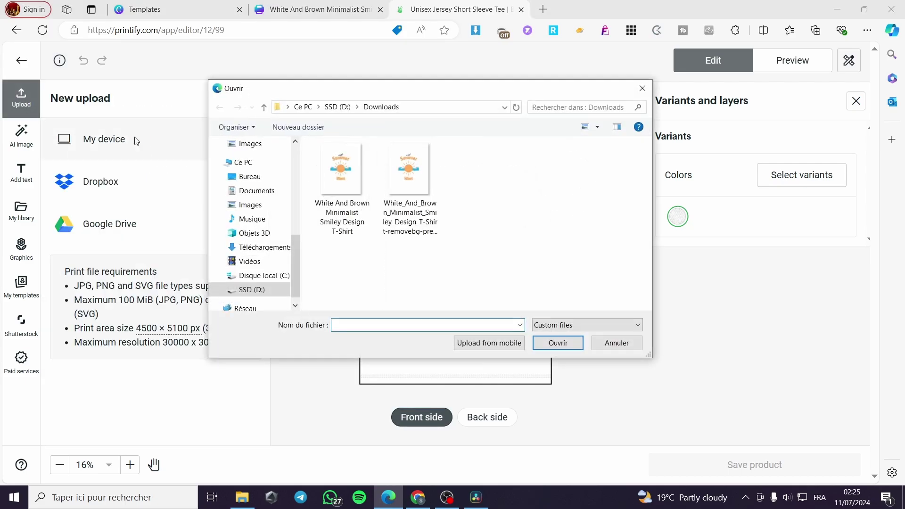
pyautogui.click(432, 190)
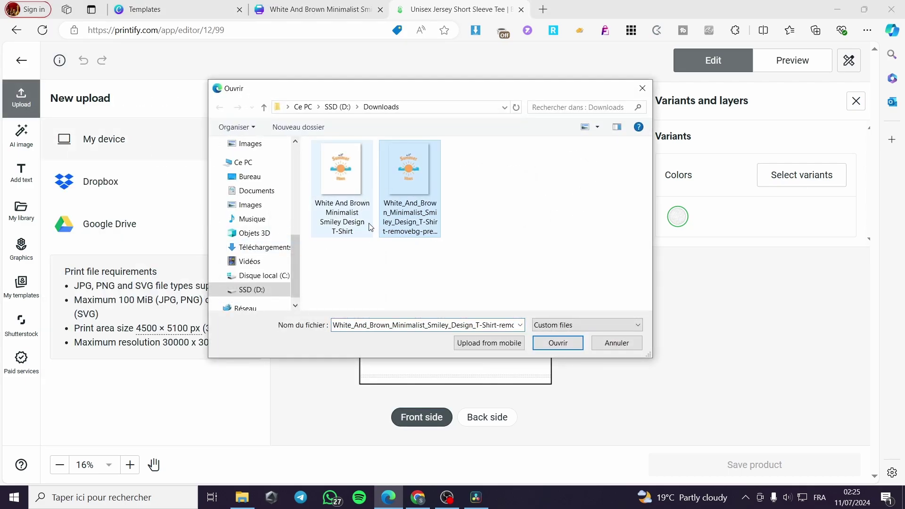
pyautogui.click(558, 343)
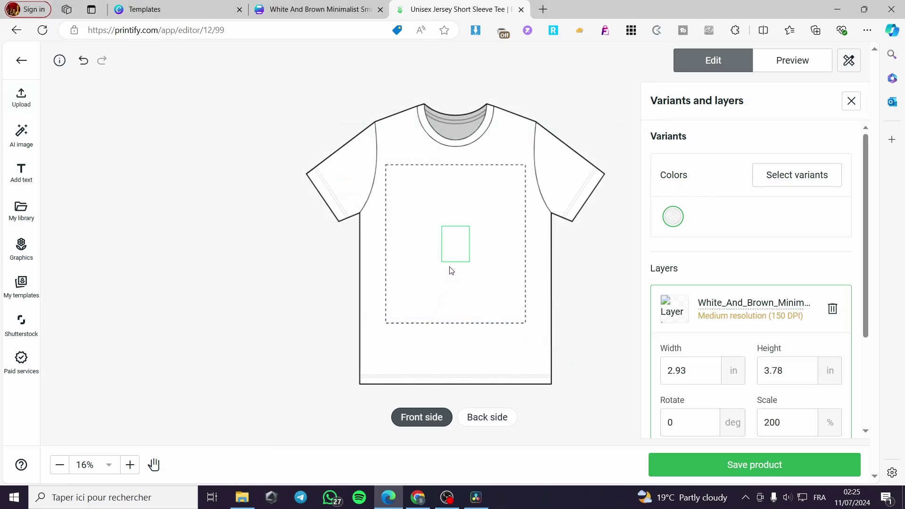
# Step: Enlarge the Summer Vibes design to about 18.5 × 23.9 in and center its artwork in the front print area
pyautogui.moveTo(456, 236); pyautogui.dragTo(546, 313)
pyautogui.moveTo(487, 273); pyautogui.dragTo(479, 266)
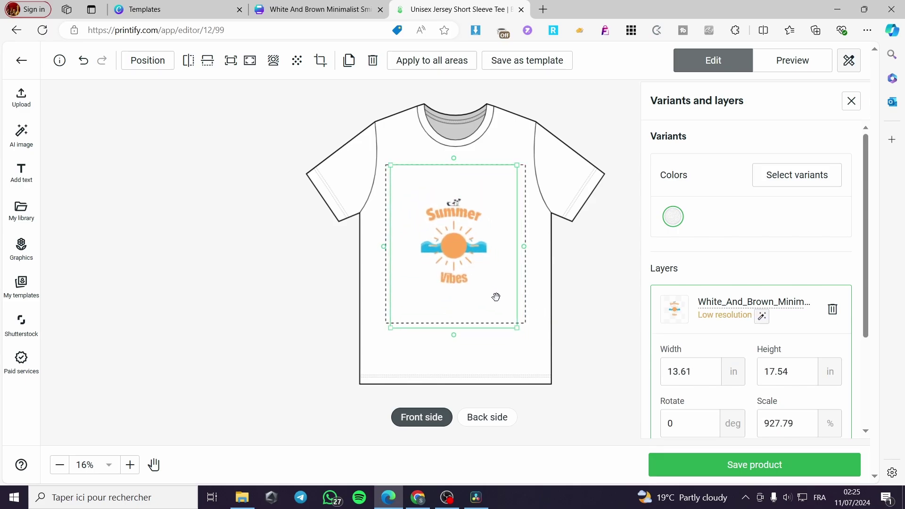
pyautogui.moveTo(518, 329); pyautogui.dragTo(564, 386)
pyautogui.moveTo(489, 295); pyautogui.dragTo(470, 266)
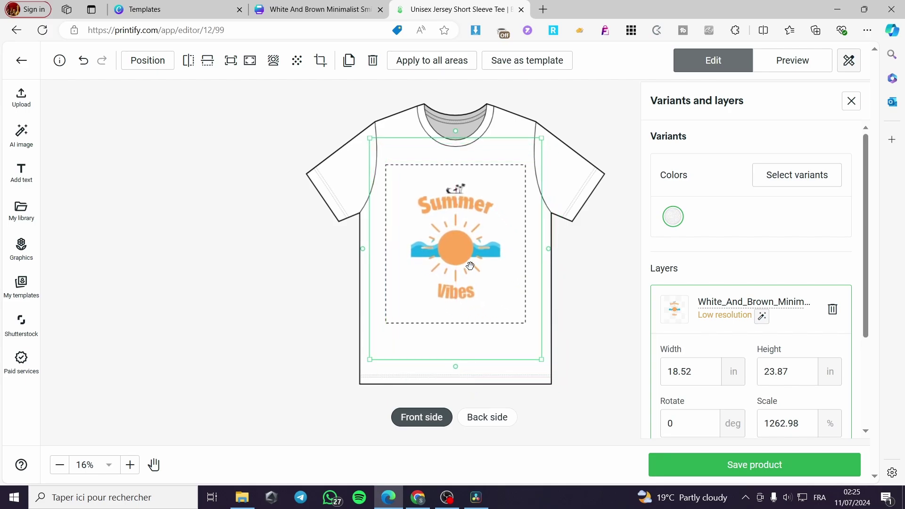
pyautogui.click(615, 277)
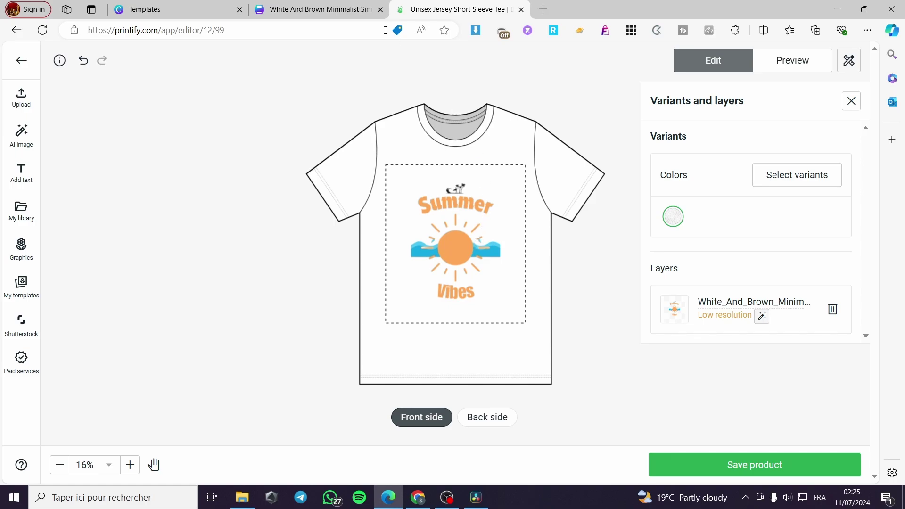
# Step: Open the shirt's variant selection and add the Ash, Silver and Athletic Heather colors in all sizes
pyautogui.moveTo(342, 5)
pyautogui.click(799, 185)
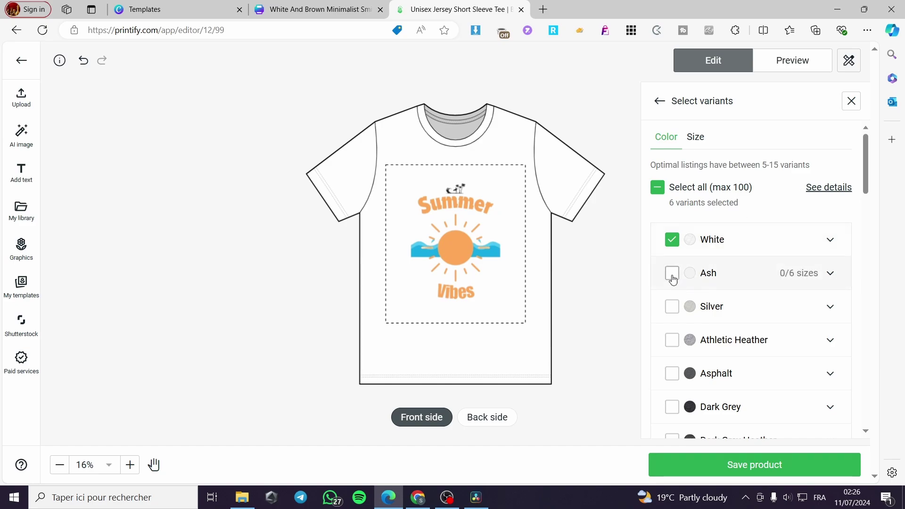
pyautogui.click(673, 279)
pyautogui.click(673, 314)
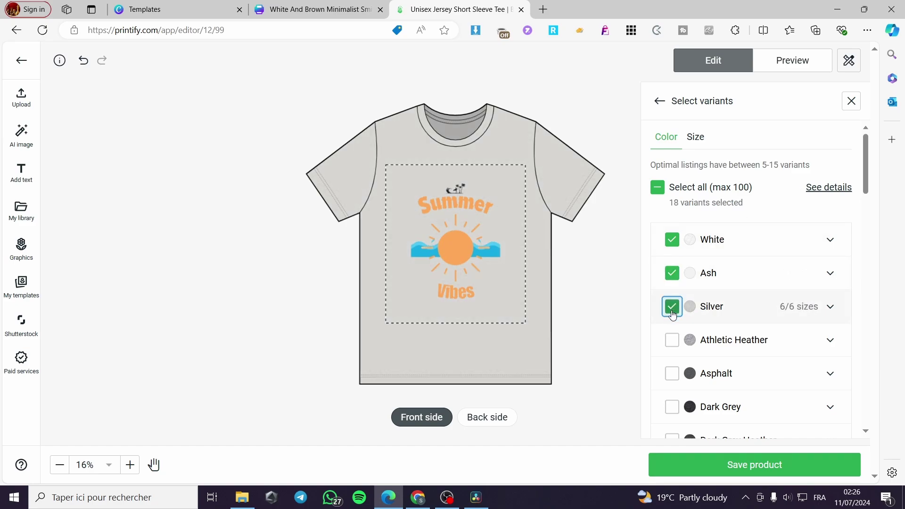
pyautogui.click(673, 343)
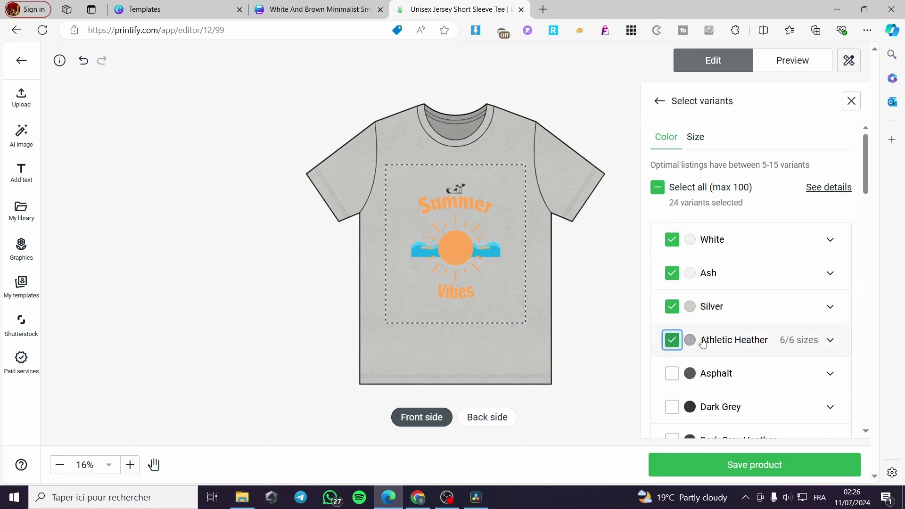
# Step: Add the Heather Red, Red and Dark Grey shirt colors, trying Brown and deselecting it again
pyautogui.scroll(-3, 677, 330)
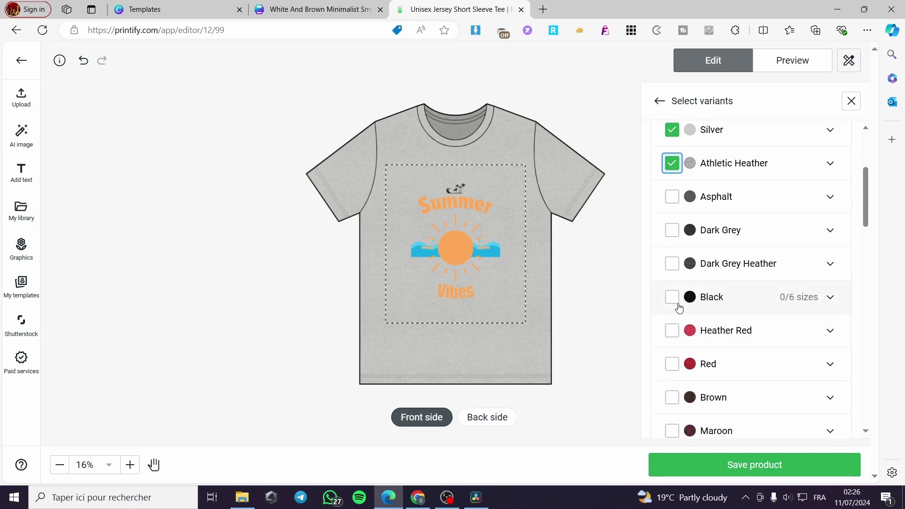
pyautogui.click(672, 330)
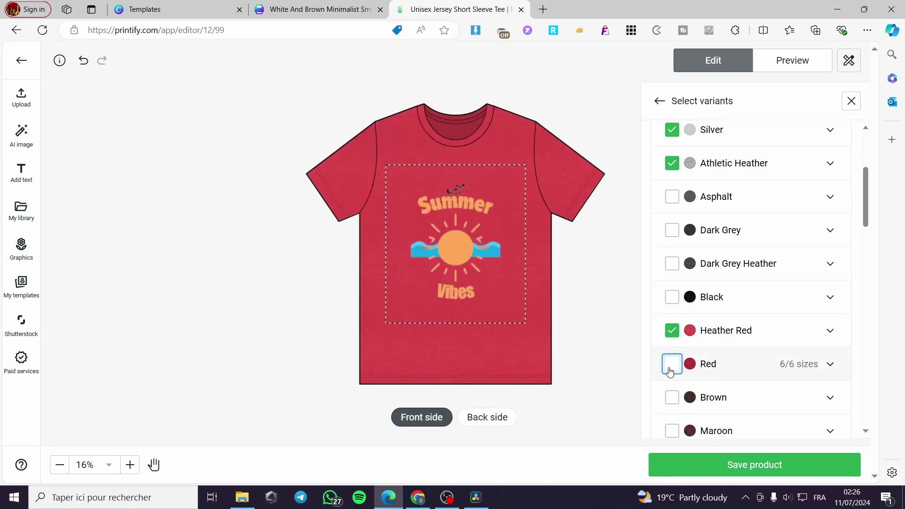
pyautogui.click(672, 364)
pyautogui.click(672, 398)
pyautogui.click(672, 230)
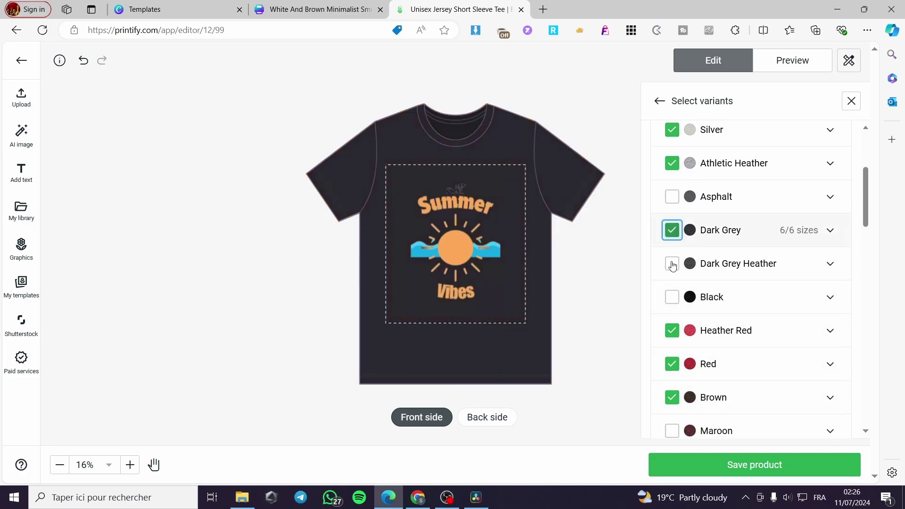
pyautogui.click(672, 398)
# Step: Try Maroon and Cardinal on the shirt, deselect both, and add the Heather Mauve color
pyautogui.click(672, 431)
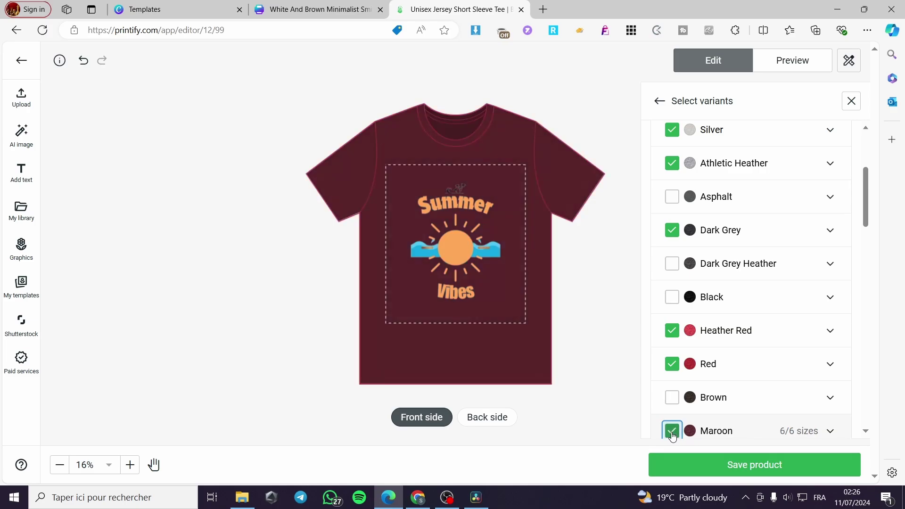
pyautogui.click(672, 431)
pyautogui.scroll(-3, 763, 401)
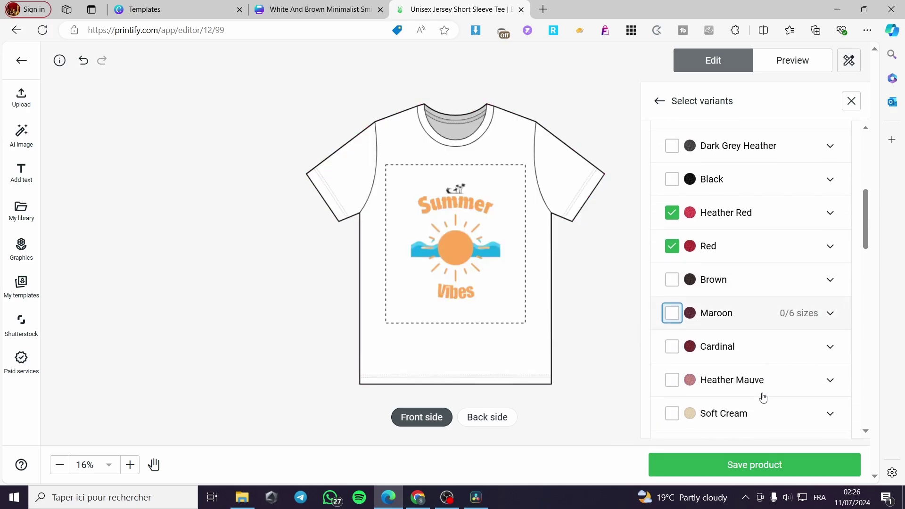
pyautogui.click(672, 349)
pyautogui.click(672, 349)
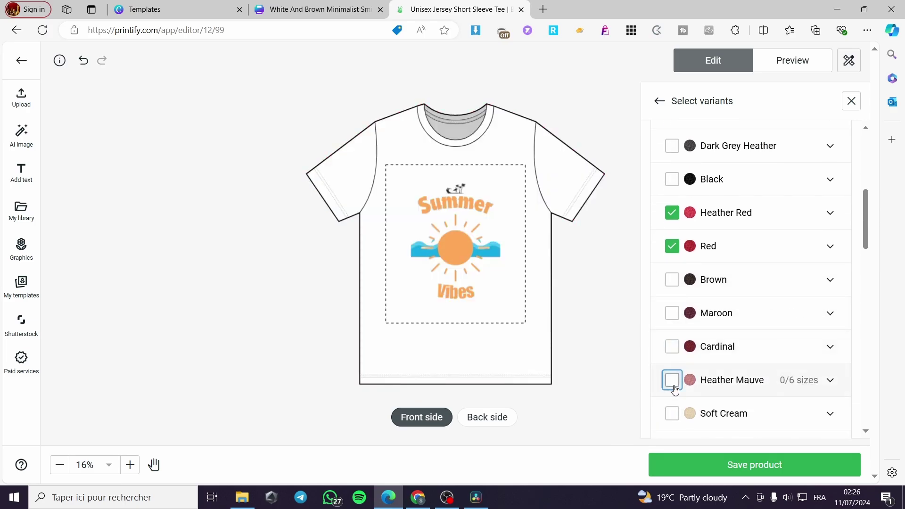
pyautogui.click(673, 382)
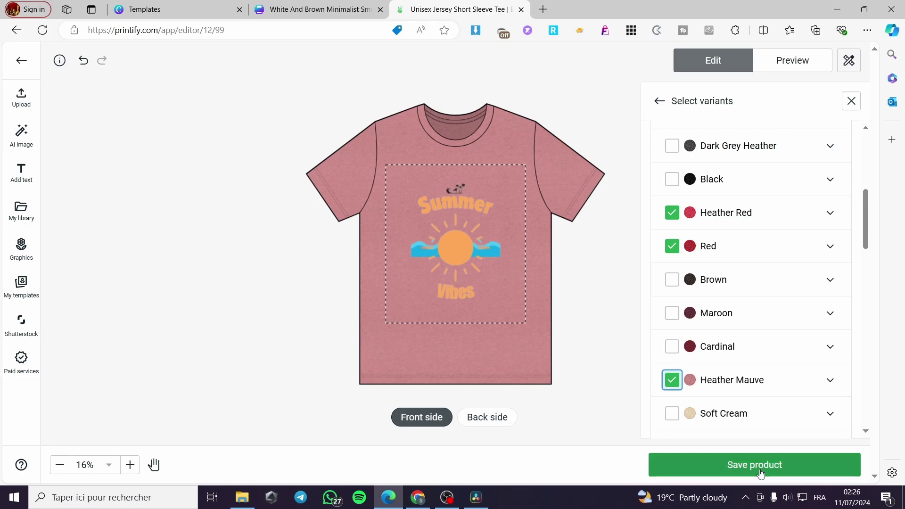
# Step: Review the selected color and size variants of the tee, and save the product
pyautogui.scroll(-3, 783, 373)
pyautogui.scroll(5, 784, 367)
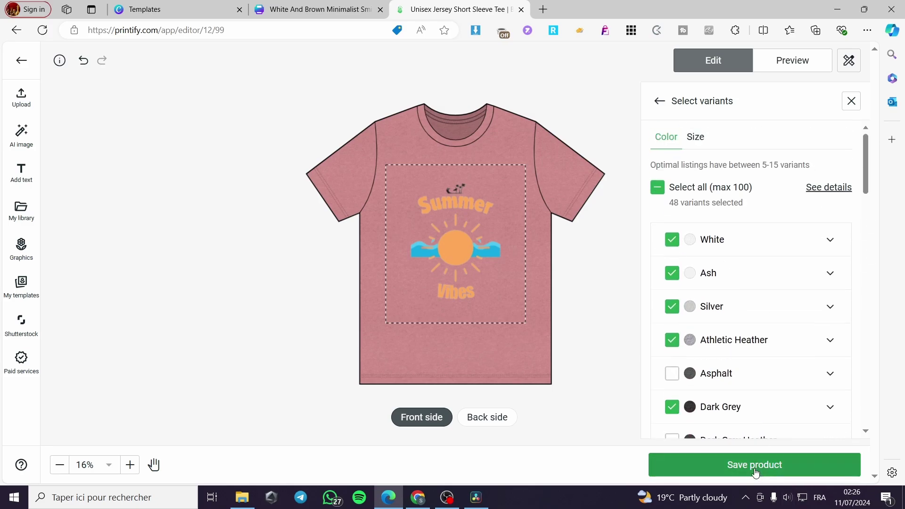
pyautogui.click(697, 137)
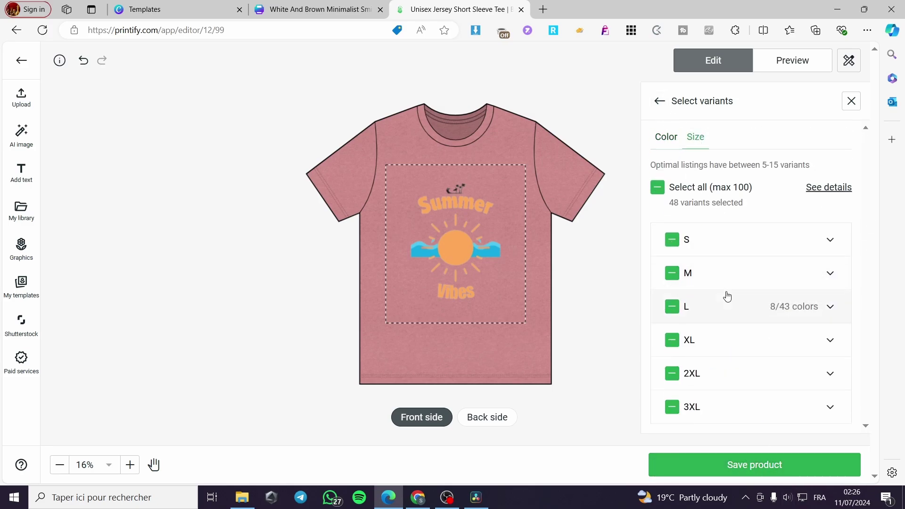
pyautogui.click(782, 474)
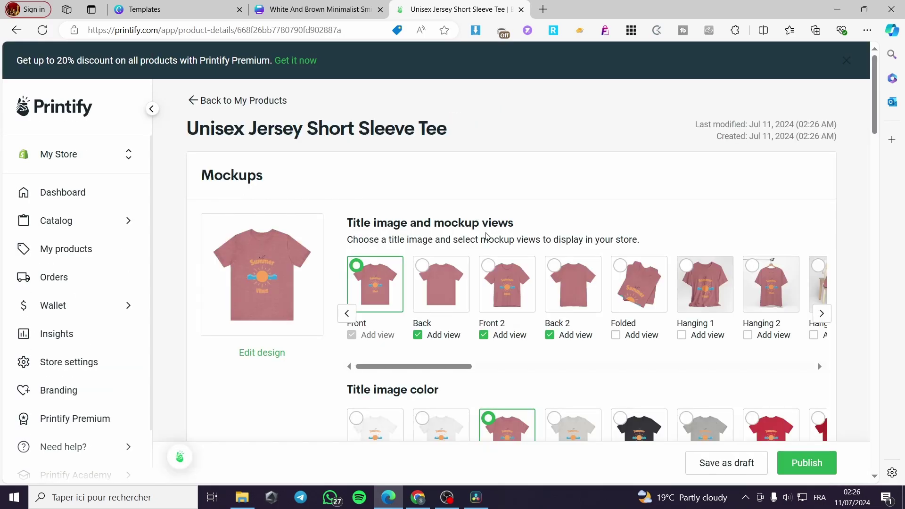
# Step: Try the Hanging 1, Folded and Front 2 mockups as the tee's title image, keeping their views, and settle on Hanging 2
pyautogui.scroll(-4, 610, 344)
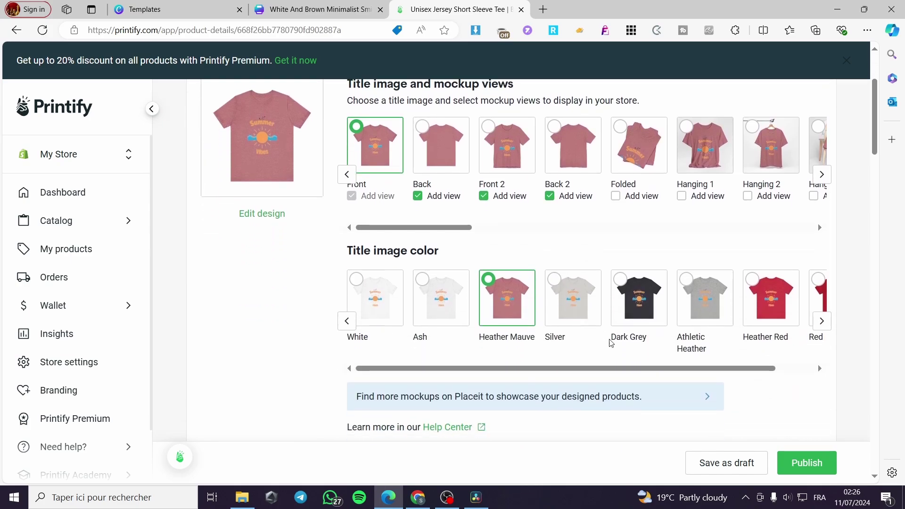
pyautogui.moveTo(723, 330); pyautogui.dragTo(763, 329)
pyautogui.scroll(3, 698, 227)
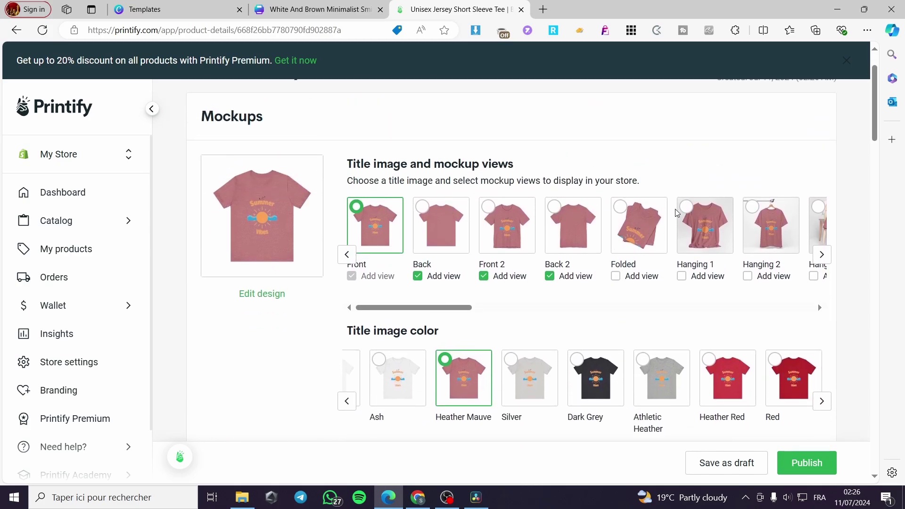
pyautogui.click(698, 222)
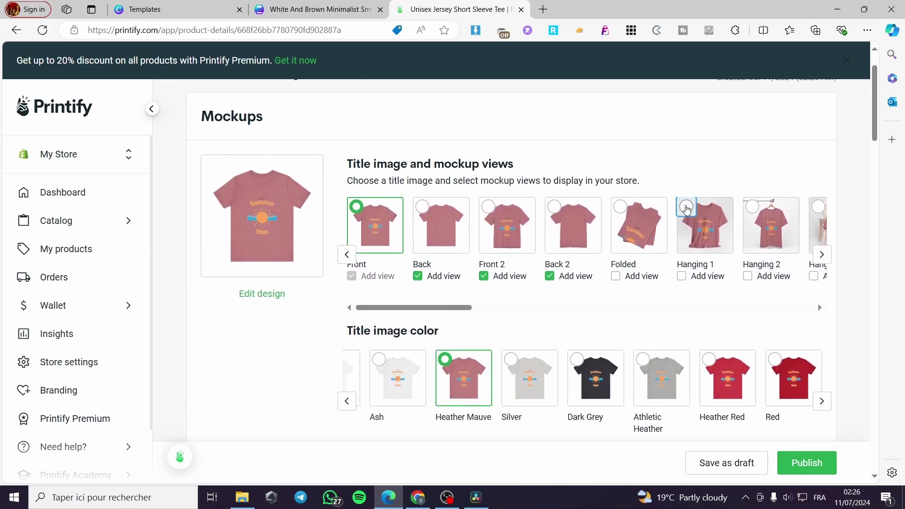
pyautogui.click(621, 208)
pyautogui.click(490, 208)
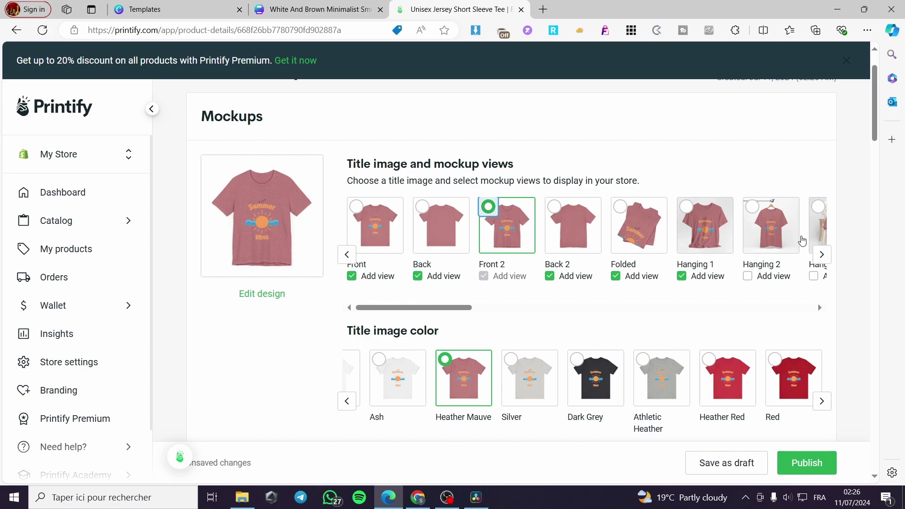
pyautogui.click(752, 208)
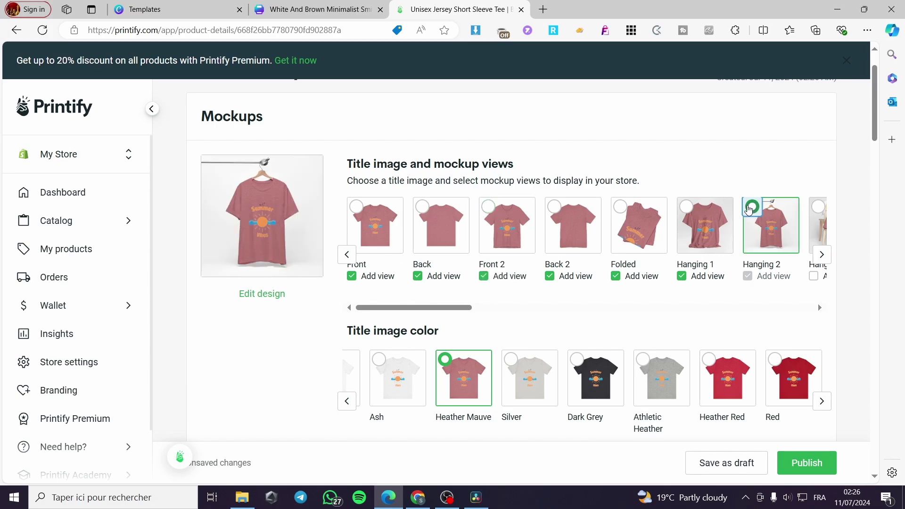
# Step: Publish the Unisex Jersey Short Sleeve Tee to the store and find it in the product list
pyautogui.click(823, 467)
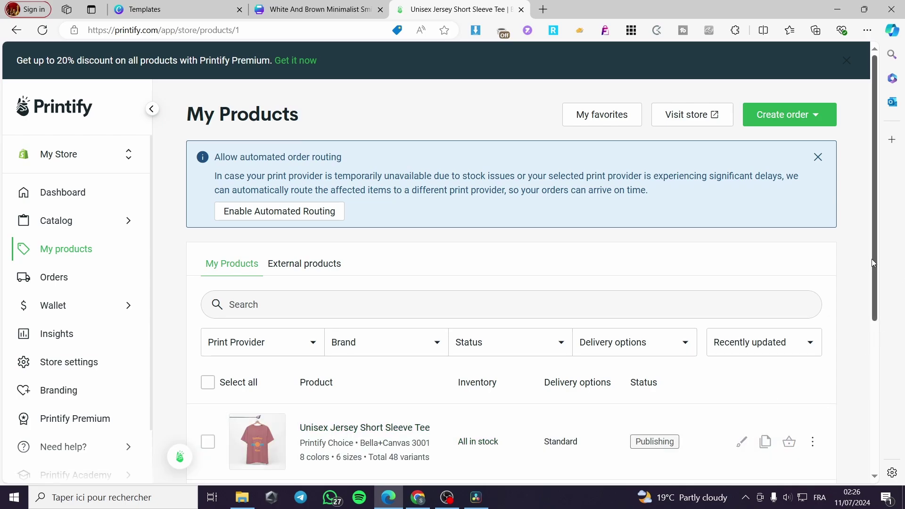
pyautogui.scroll(-2, 840, 271)
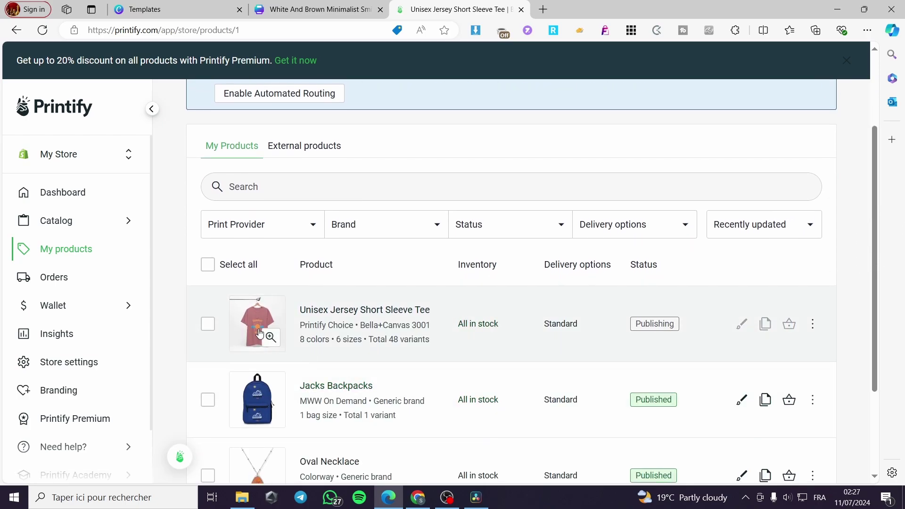